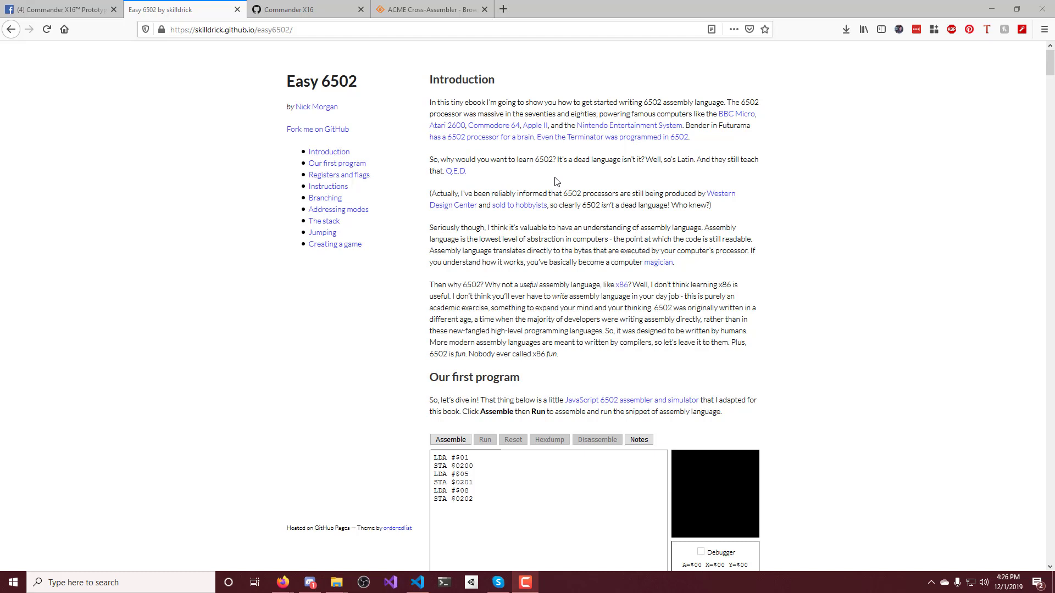
Return to the top of the Easy 6502 ebook and inspect its address without changing it
left_click(495, 103)
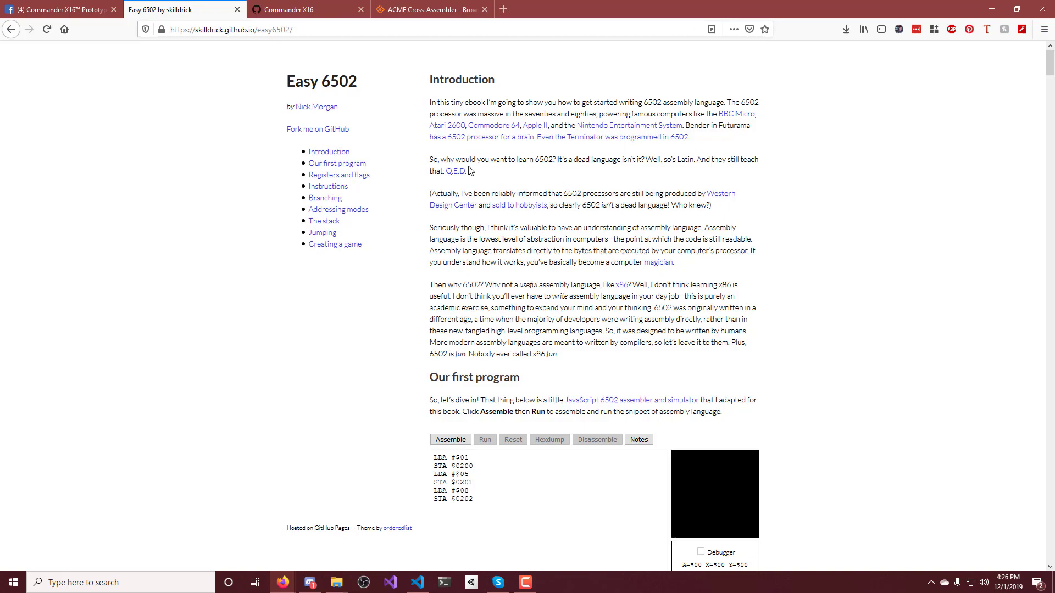
scroll(514, 238, "down", 8)
scroll(462, 238, "down", 8)
scroll(429, 239, "down", 8)
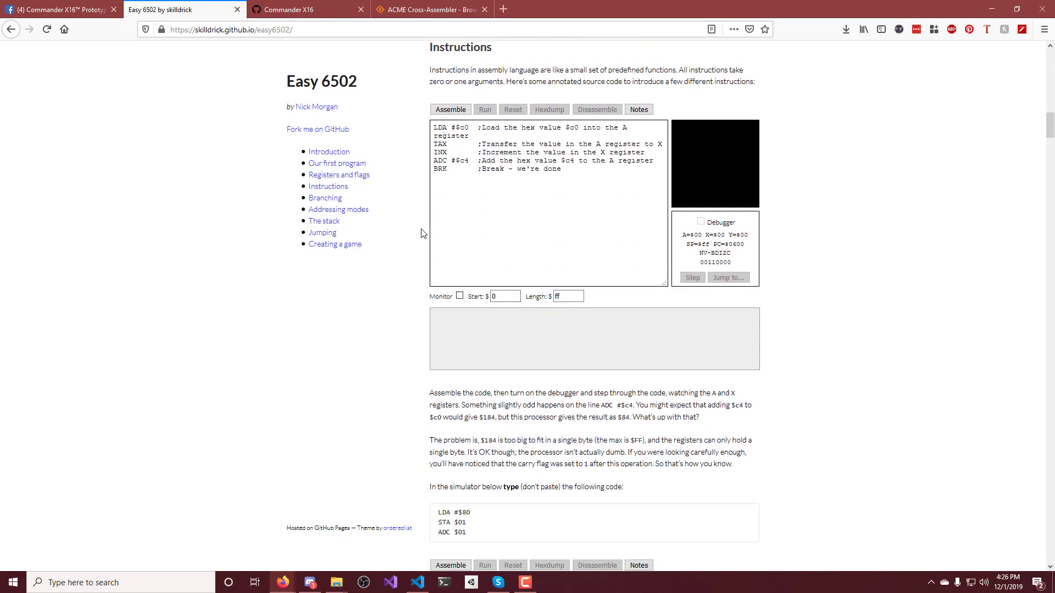
scroll(419, 238, "down", 6)
scroll(420, 238, "down", 8)
scroll(420, 238, "down", 6)
scroll(420, 248, "down", 6)
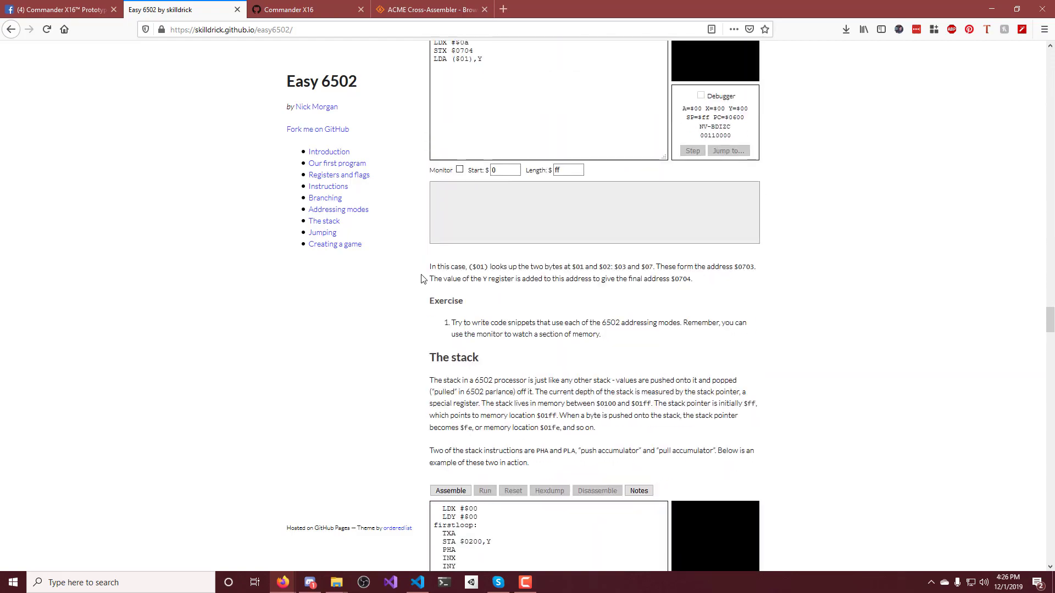
scroll(429, 280, "down", 4)
scroll(429, 264, "down", 5)
key("Home")
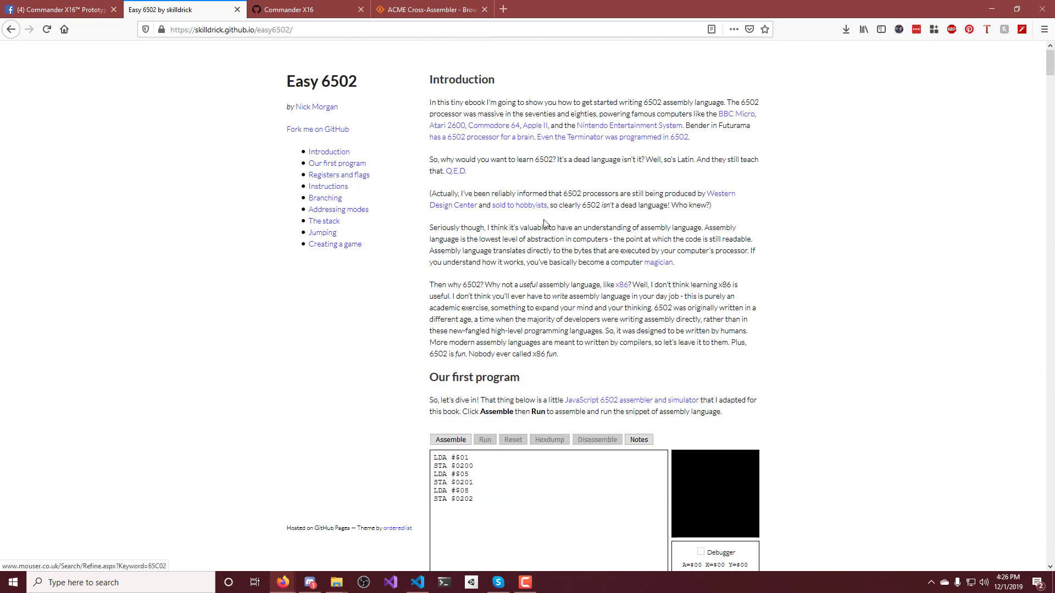
left_click(179, 30)
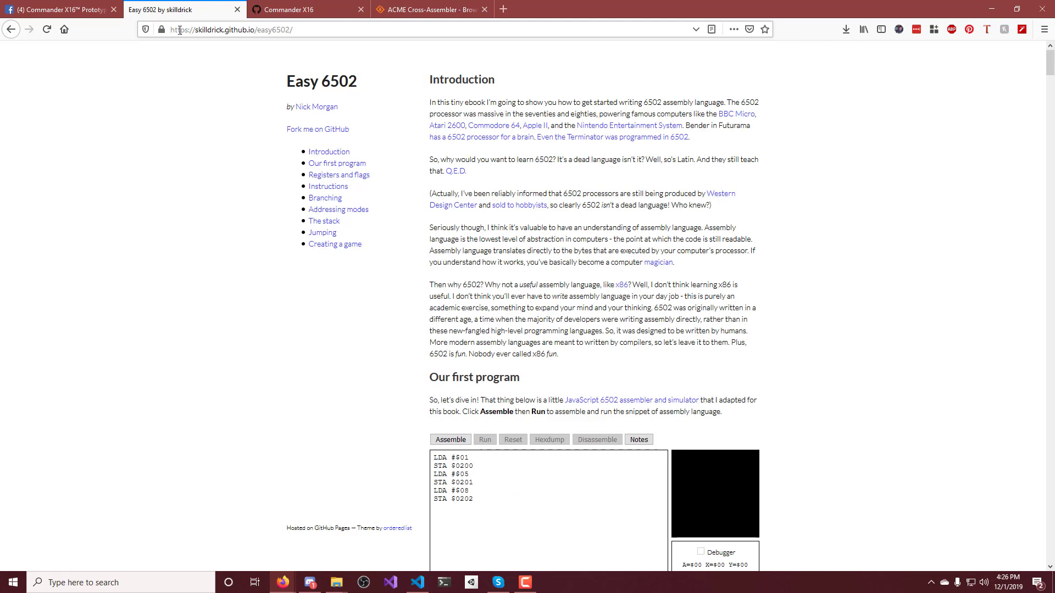
left_click_drag(170, 29, 336, 30)
double_click(272, 30)
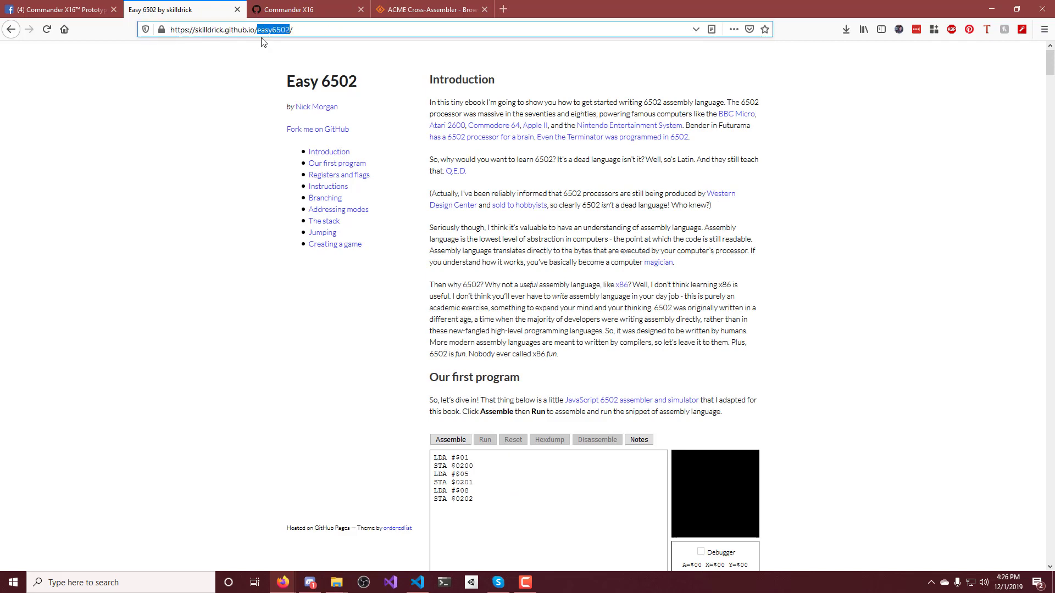
left_click(490, 83)
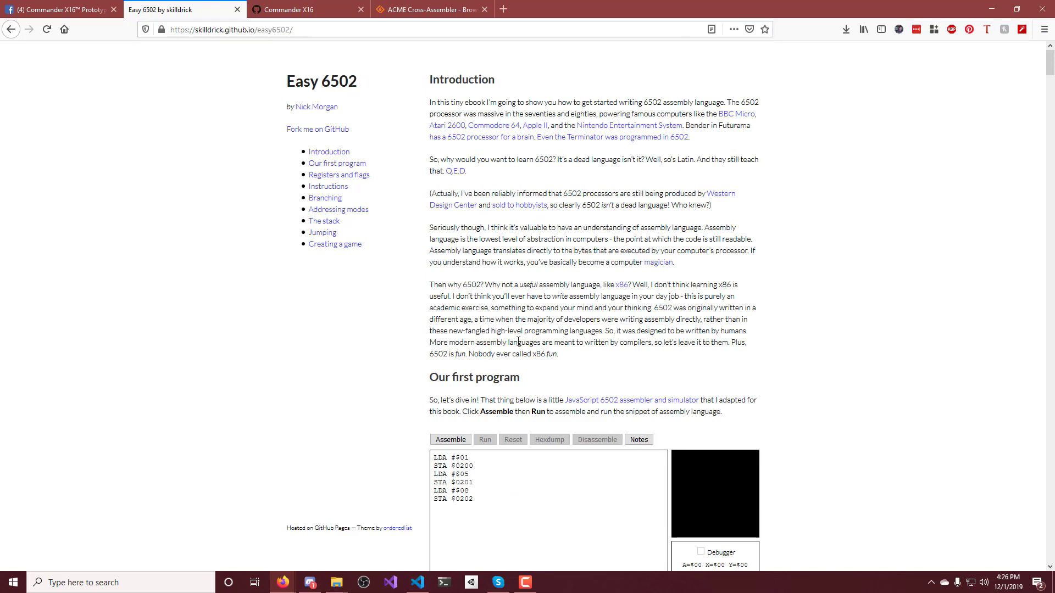
scroll(610, 472, "down", 3)
Assemble and run the first example program in the embedded simulator
left_click(450, 327)
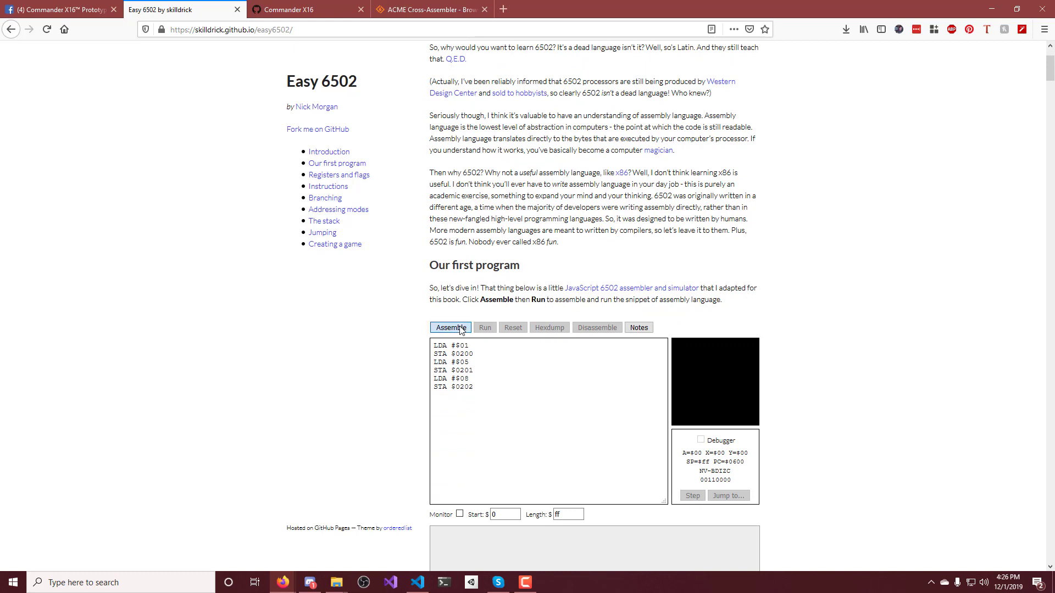
left_click(484, 327)
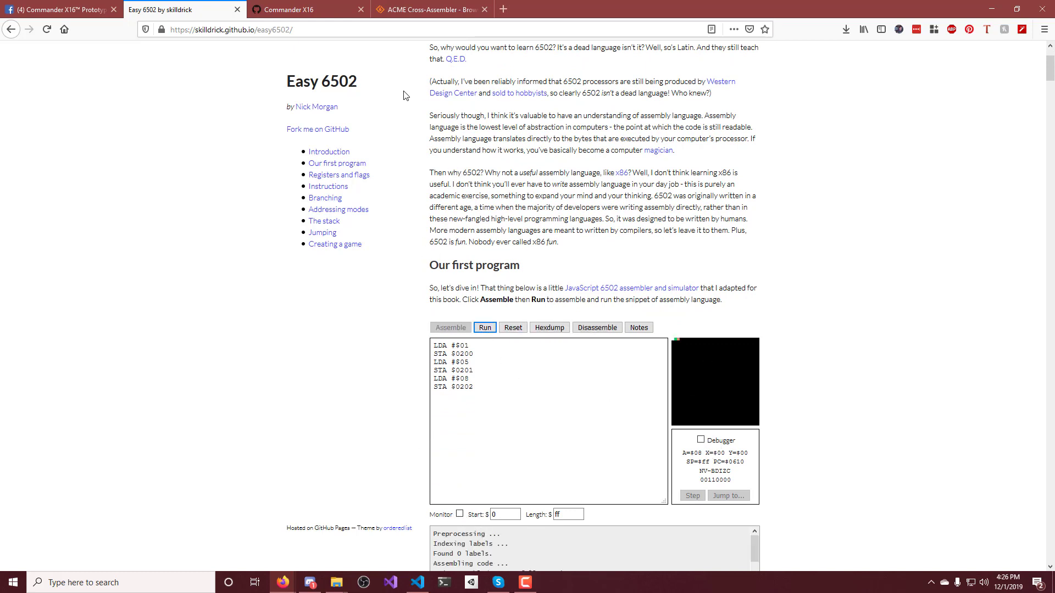
scroll(403, 94, "up", 3)
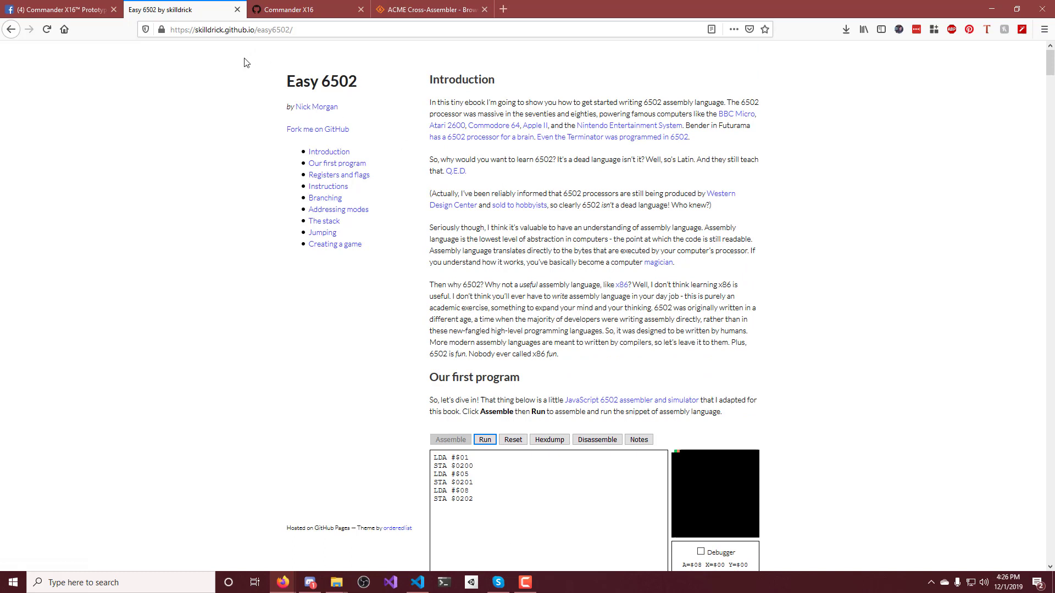
Load the standalone simulator.html page and clear the sample code from its editor
left_click(239, 30)
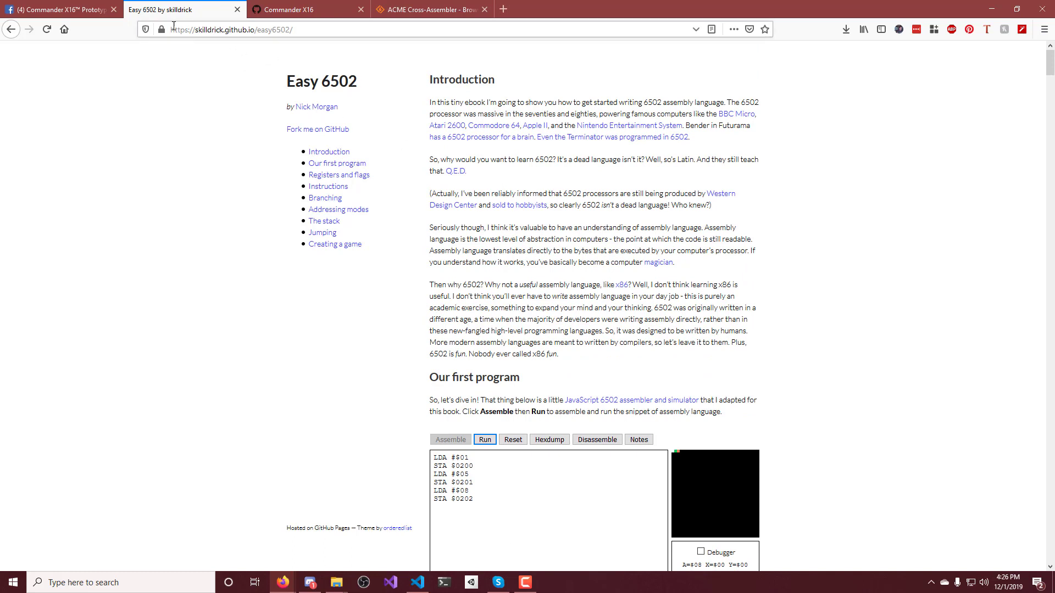
left_click(311, 30)
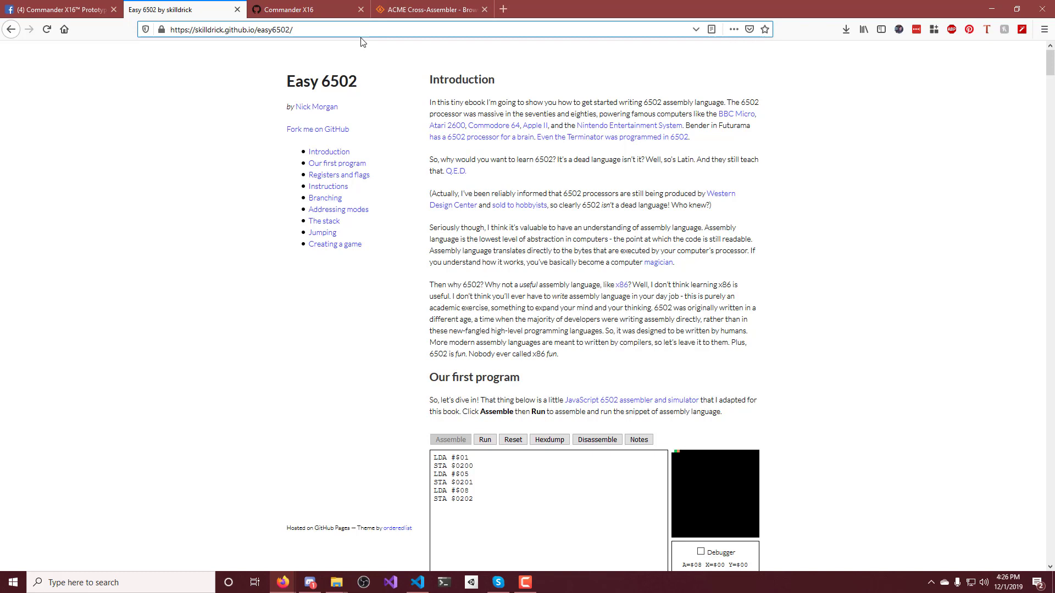
type("simulator.html")
key("Return")
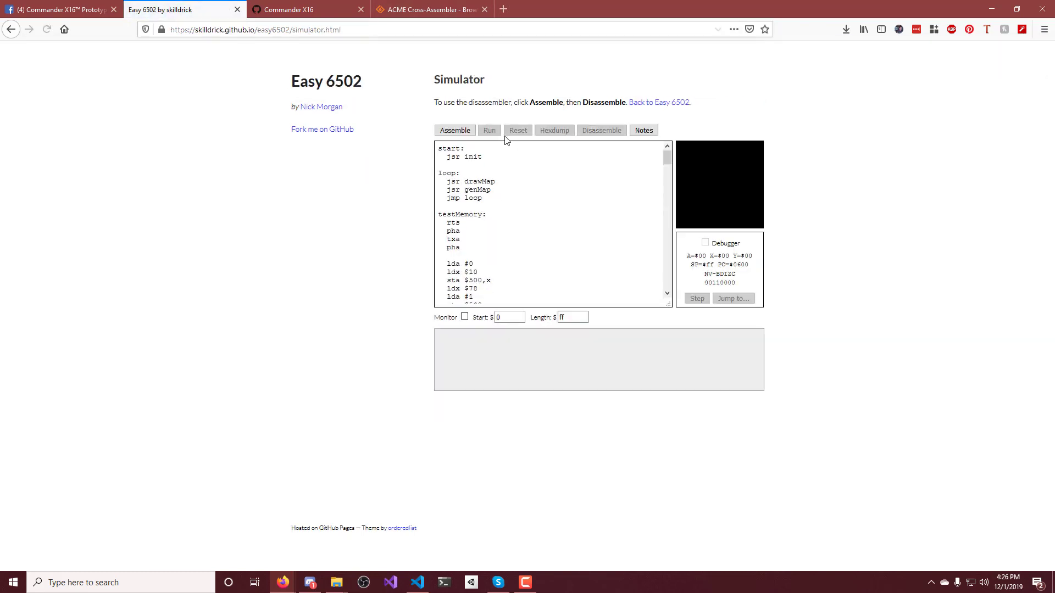
left_click(501, 224)
key("ctrl+a")
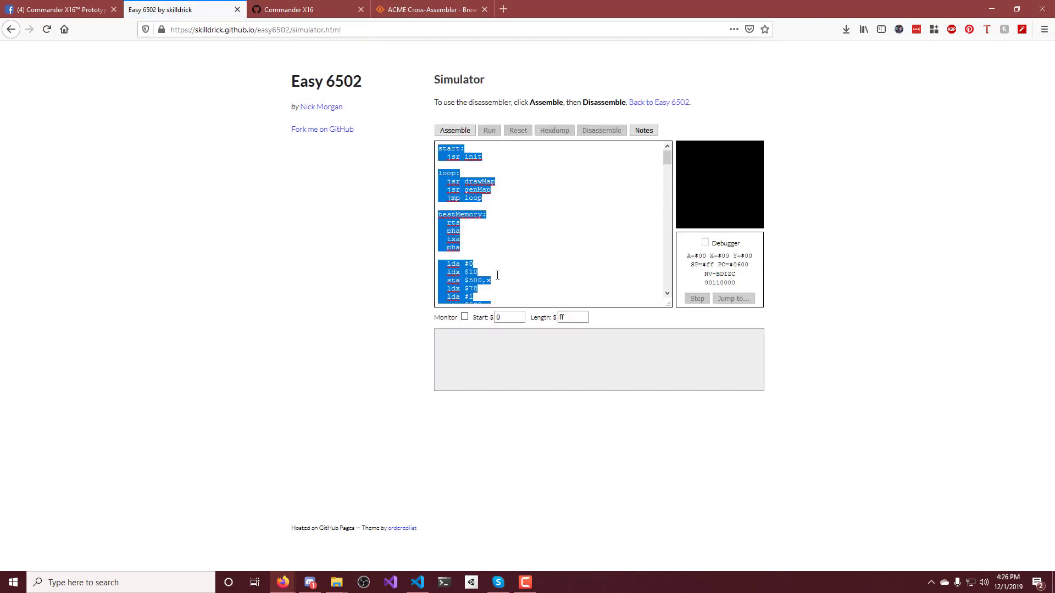
key("Delete")
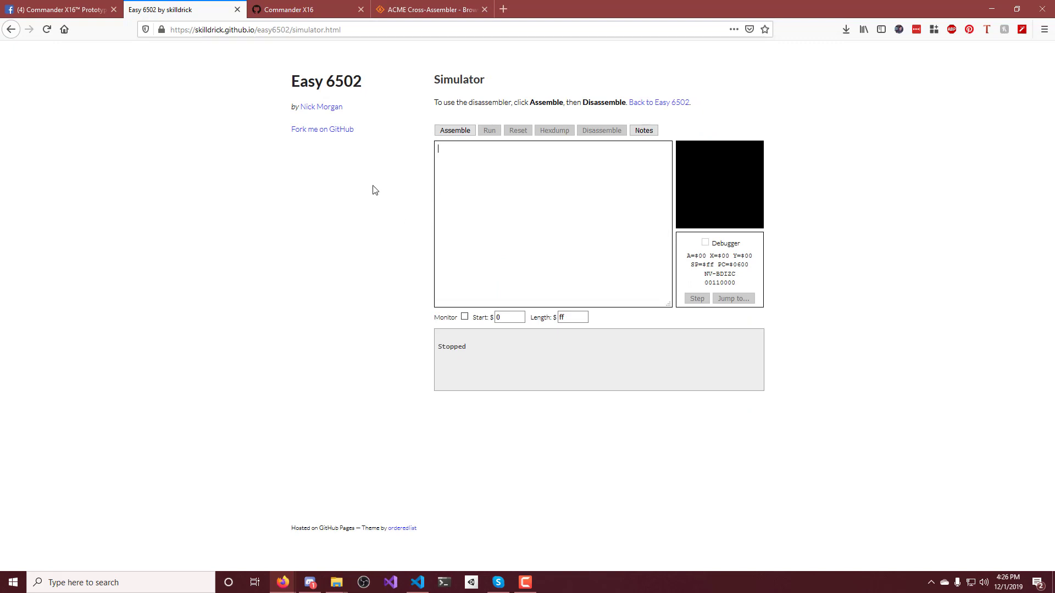
Open the x16-emulator and x16-docs repositories in new tabs and view the emulator's Releases list
left_click(310, 10)
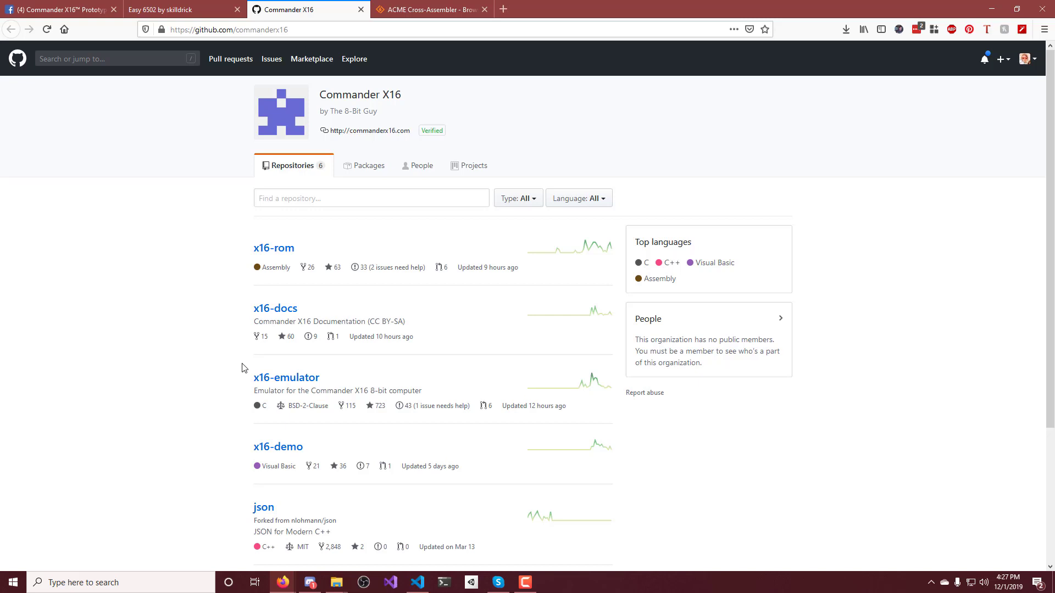
left_click_drag(238, 385, 326, 382)
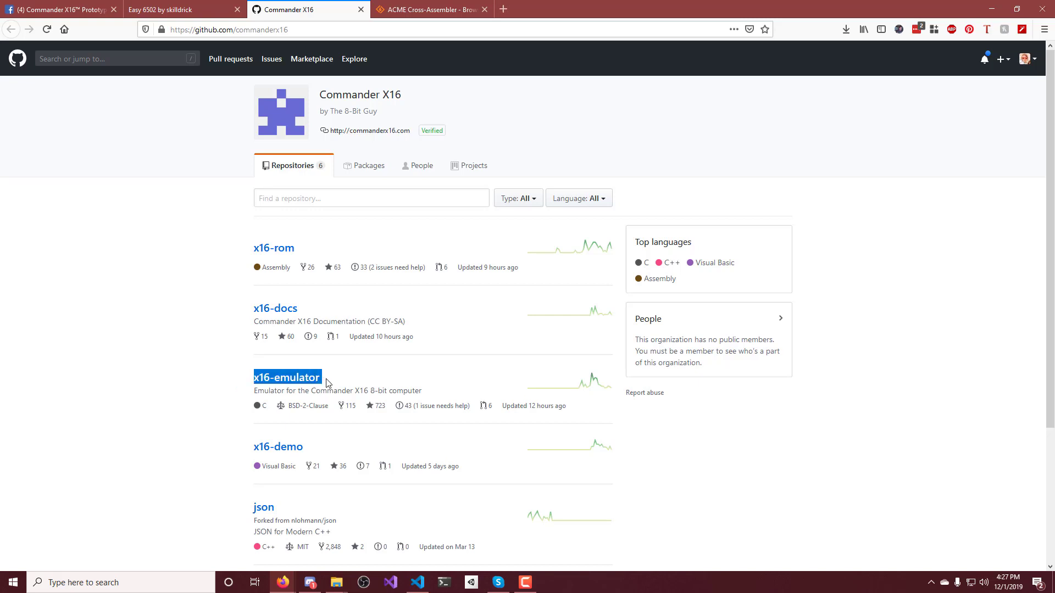
middle_click(305, 385)
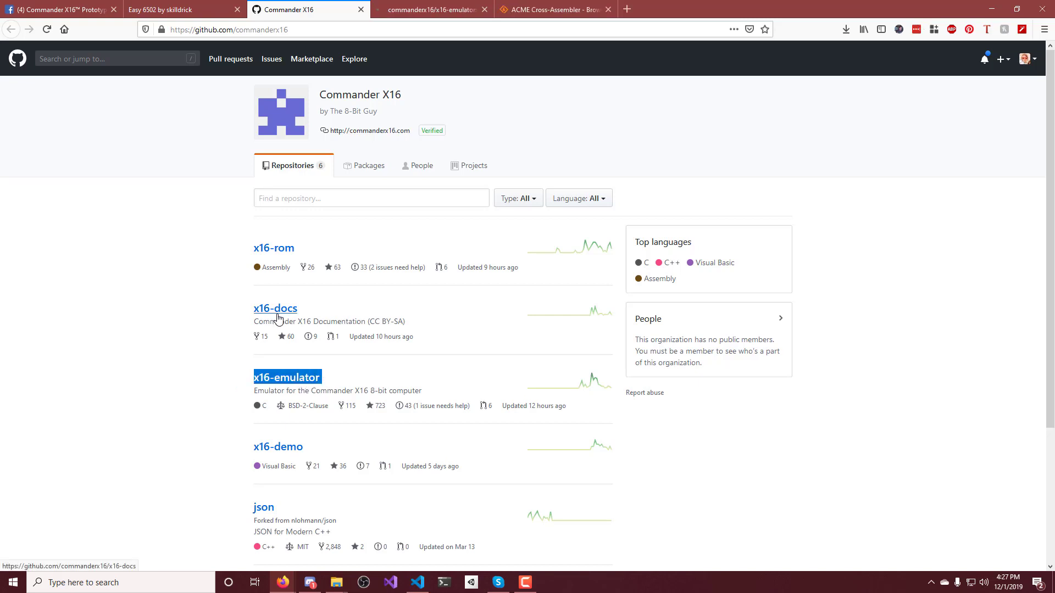
middle_click(279, 316)
left_click(433, 10)
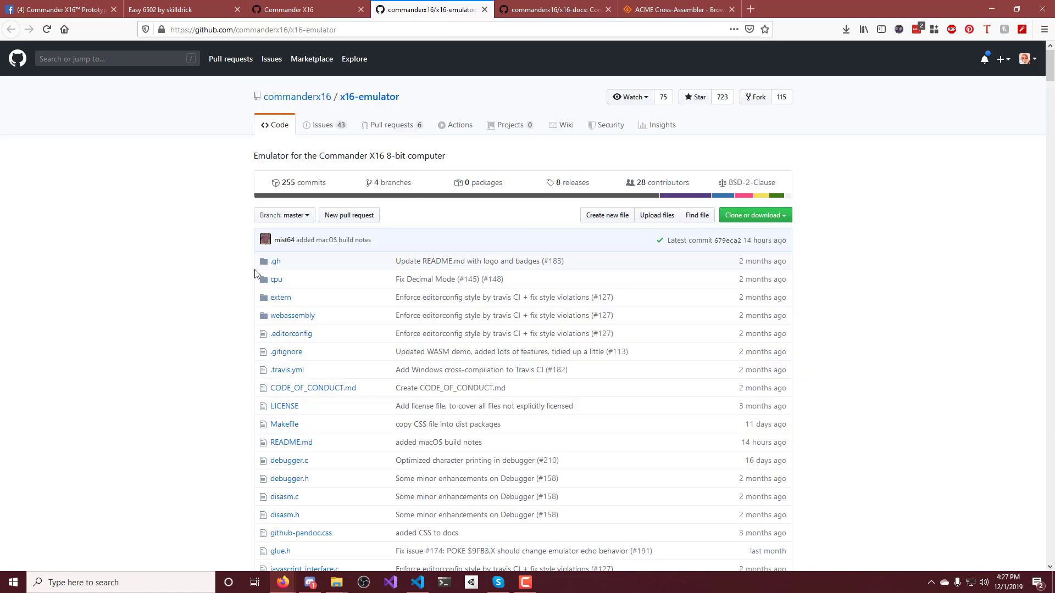
scroll(202, 325, "down", 3)
scroll(201, 326, "up", 3)
left_click(574, 182)
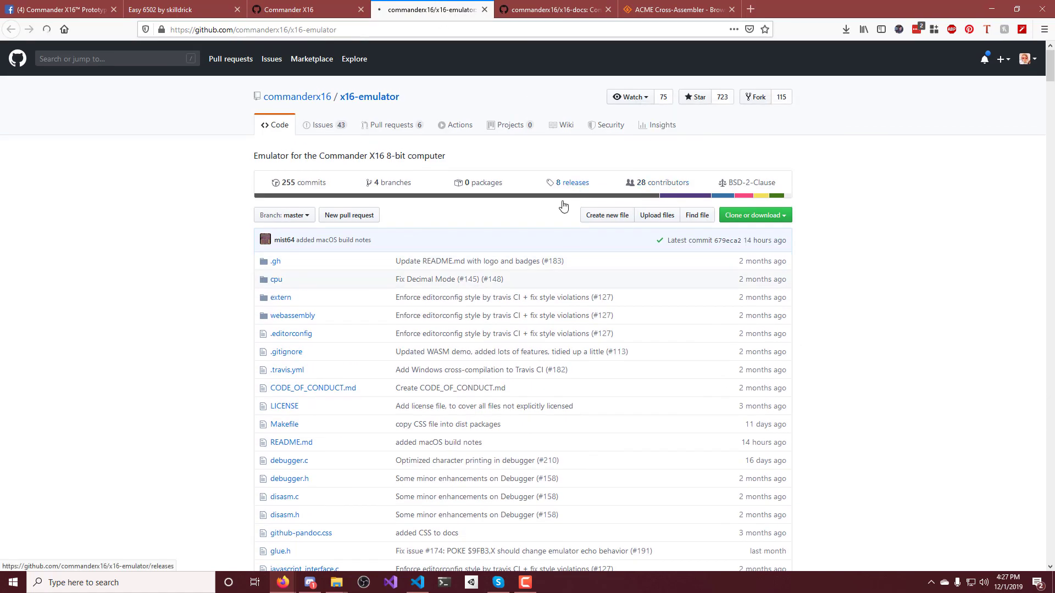
scroll(416, 310, "down", 8)
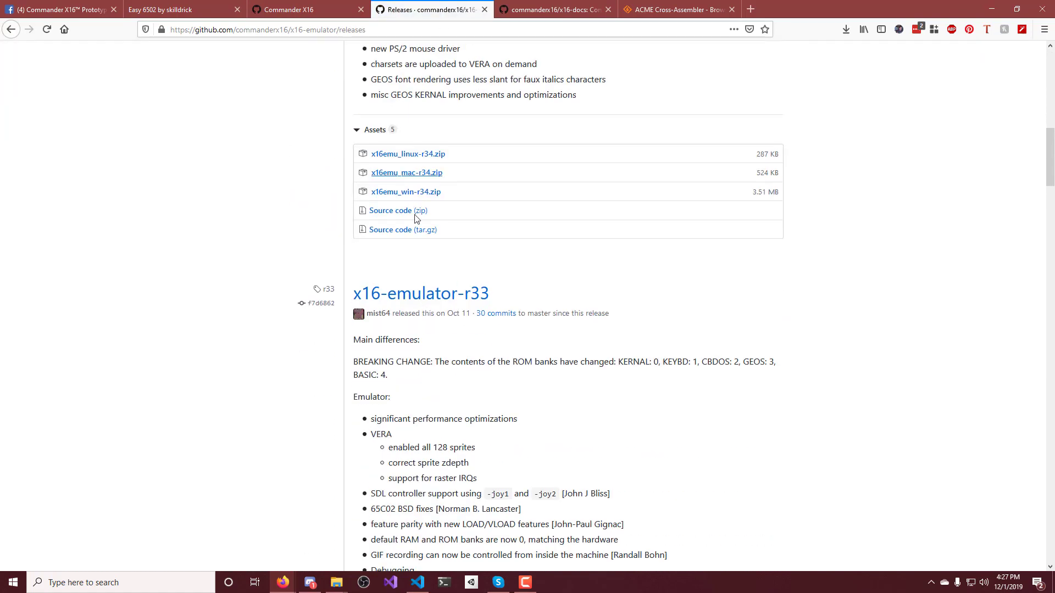
scroll(415, 216, "up", 10)
Open the Commander X16 Programmer's Reference Guide and jump to its Memory Map section via a search for 'memory'
left_click(543, 9)
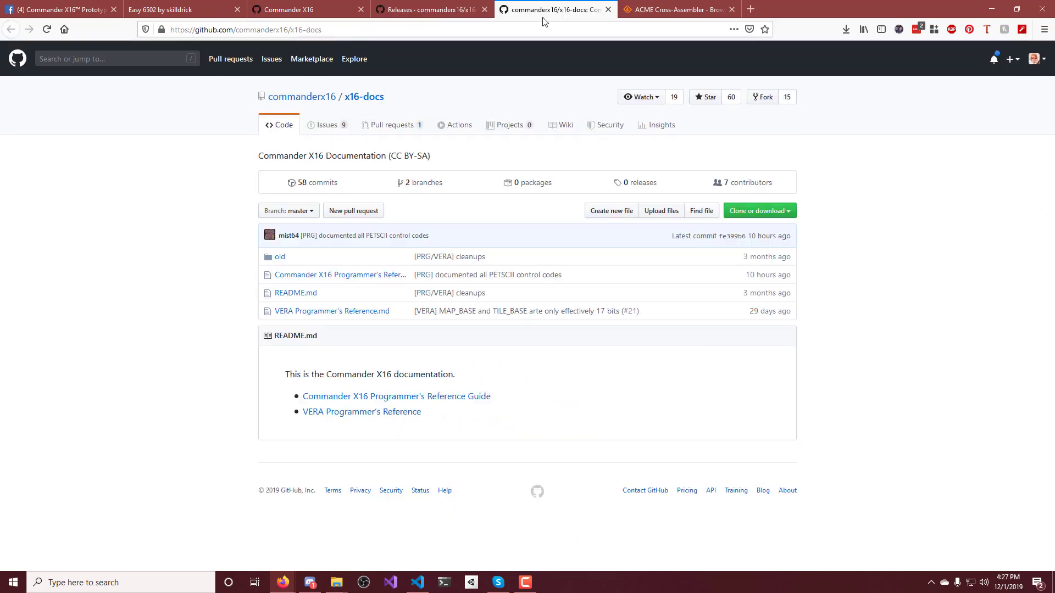
left_click(397, 396)
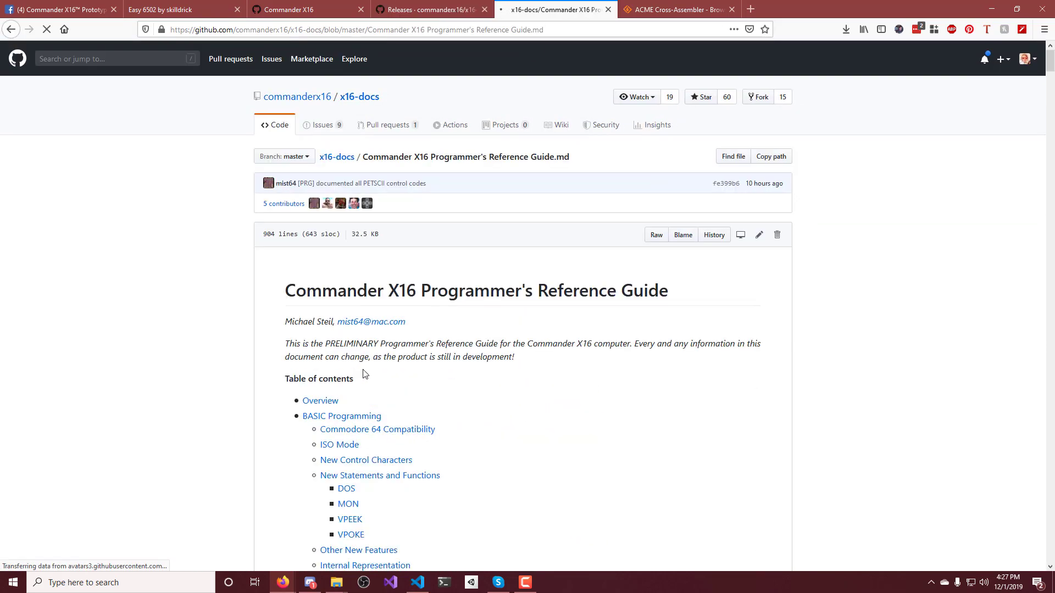
scroll(363, 375, "down", 2)
scroll(299, 414, "down", 1)
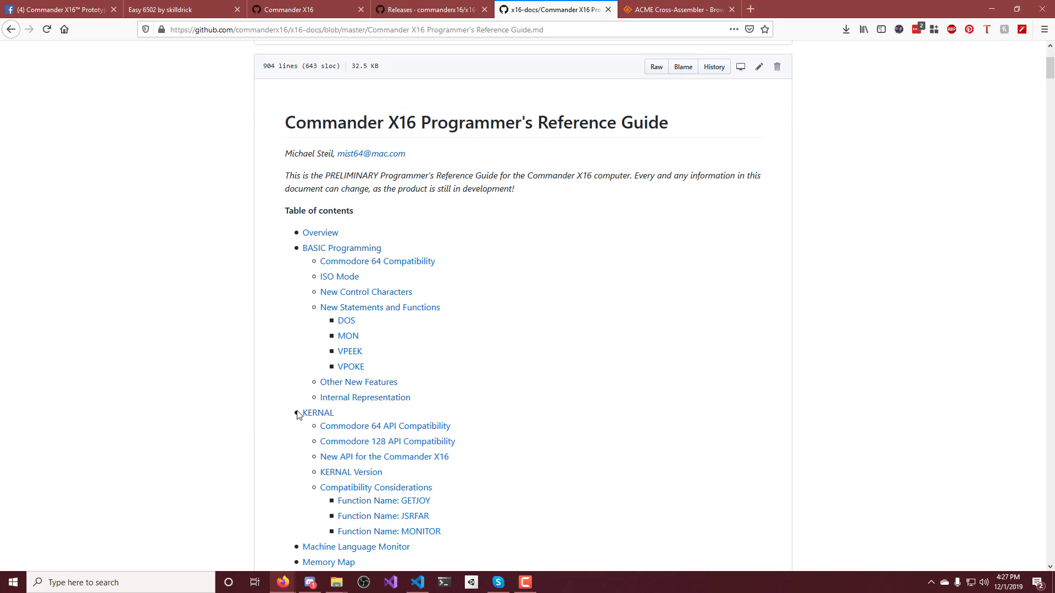
scroll(250, 257, "down", 3)
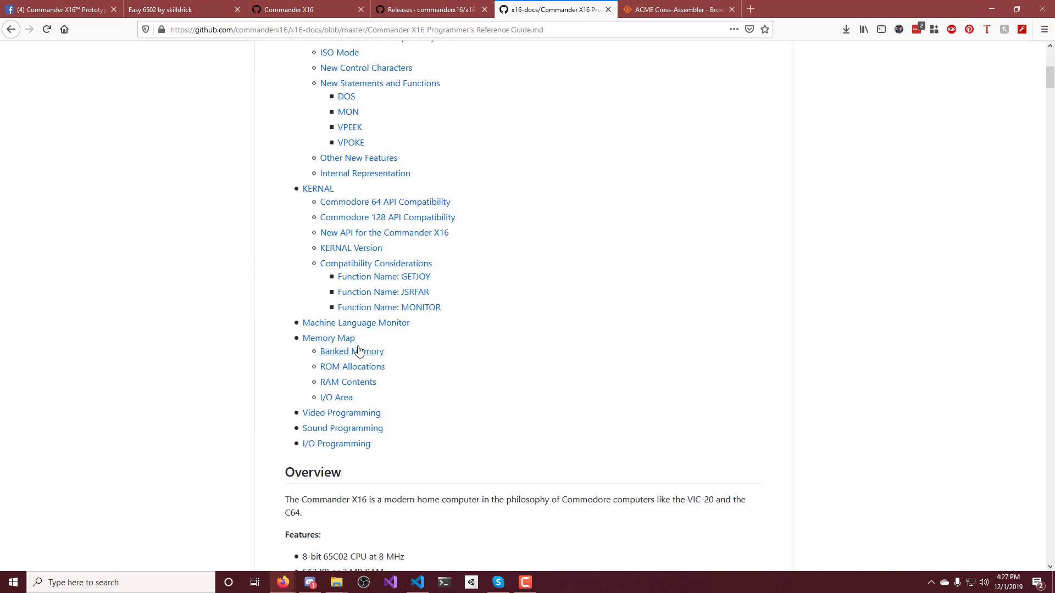
scroll(202, 214, "up", 3)
key("ctrl+f")
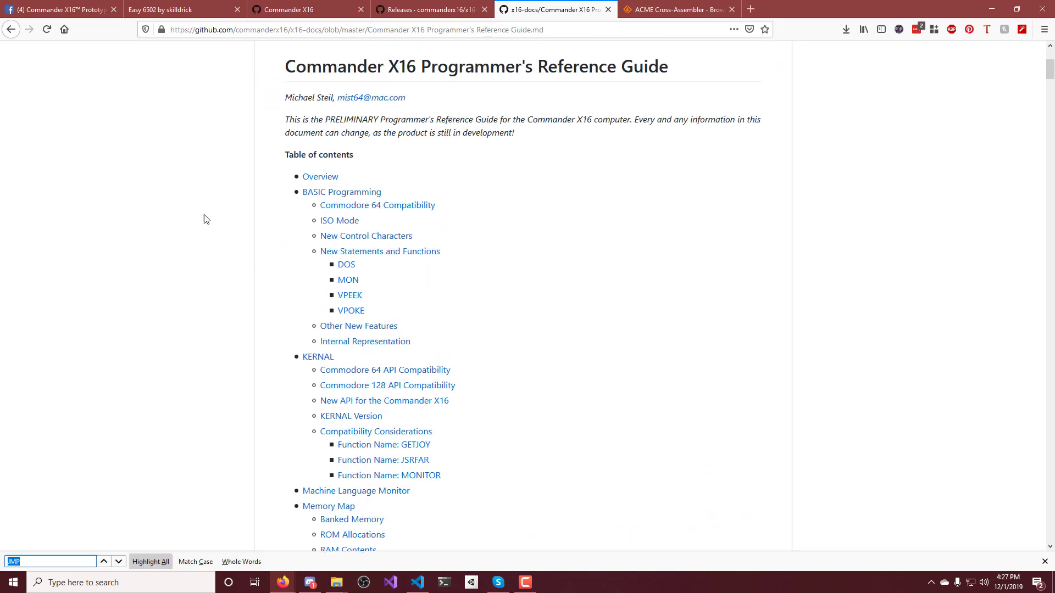
type("memory")
scroll(239, 388, "down", 1)
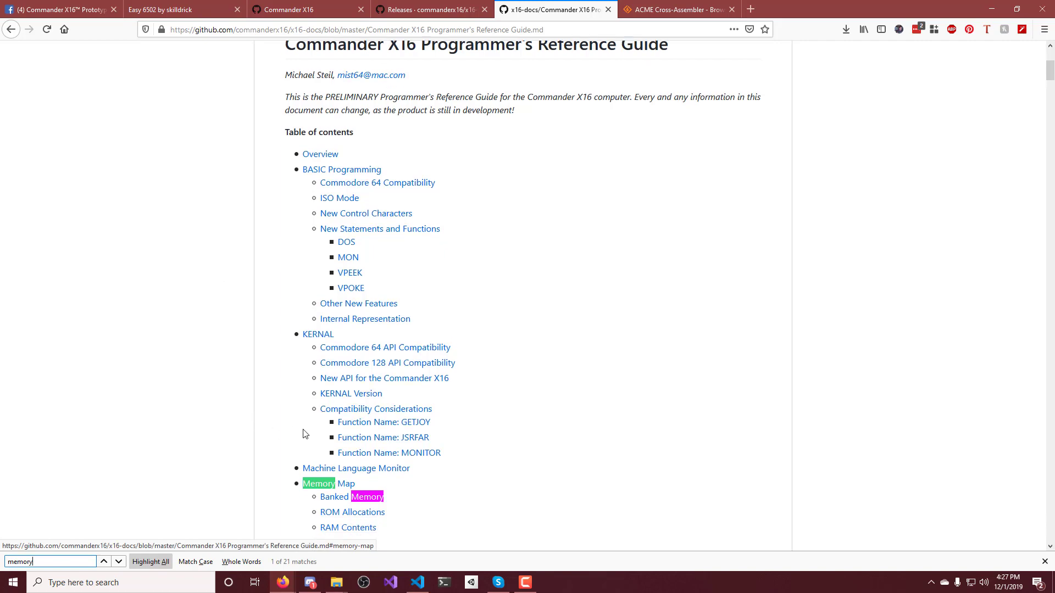
left_click(321, 450)
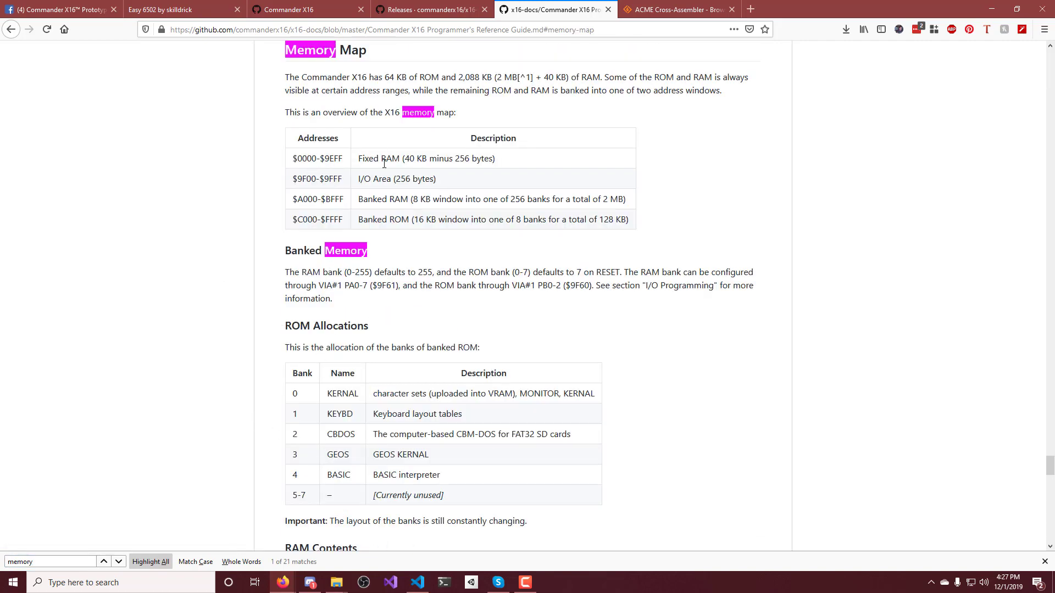
Review the memory map and RAM Contents tables, noting $0800-$9EFF as available to the user
left_click_drag(371, 159, 495, 158)
mouse_move(371, 178)
left_mouse_down()
mouse_move(438, 178)
mouse_move(484, 218)
left_mouse_up()
left_click(436, 270)
scroll(470, 298, "down", 2)
scroll(462, 313, "down", 2)
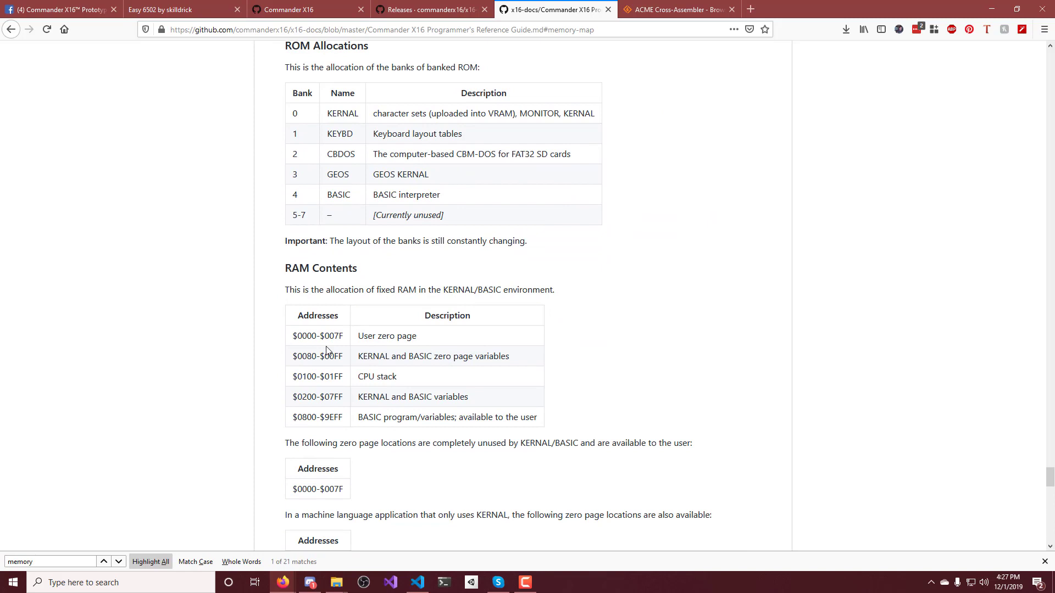
left_click_drag(292, 356, 323, 357)
left_click_drag(297, 418, 537, 417)
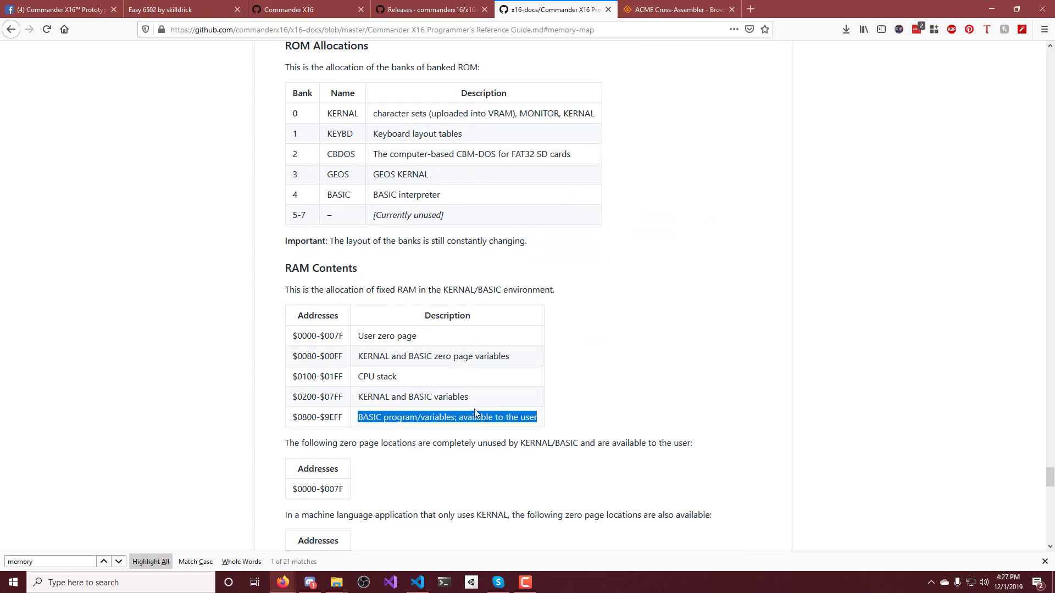
left_click_drag(458, 417, 527, 418)
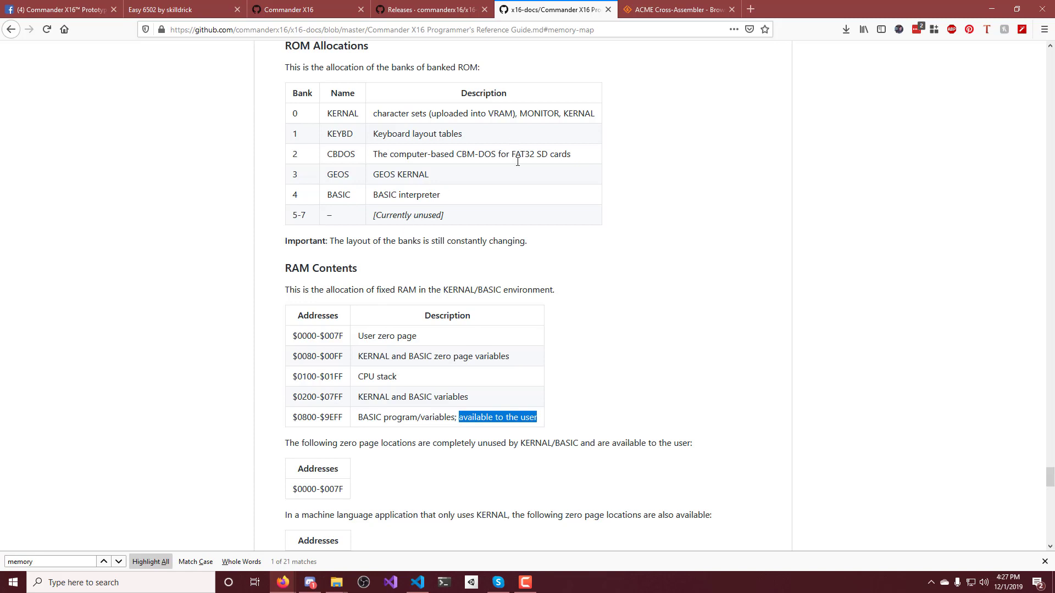
left_click(511, 63)
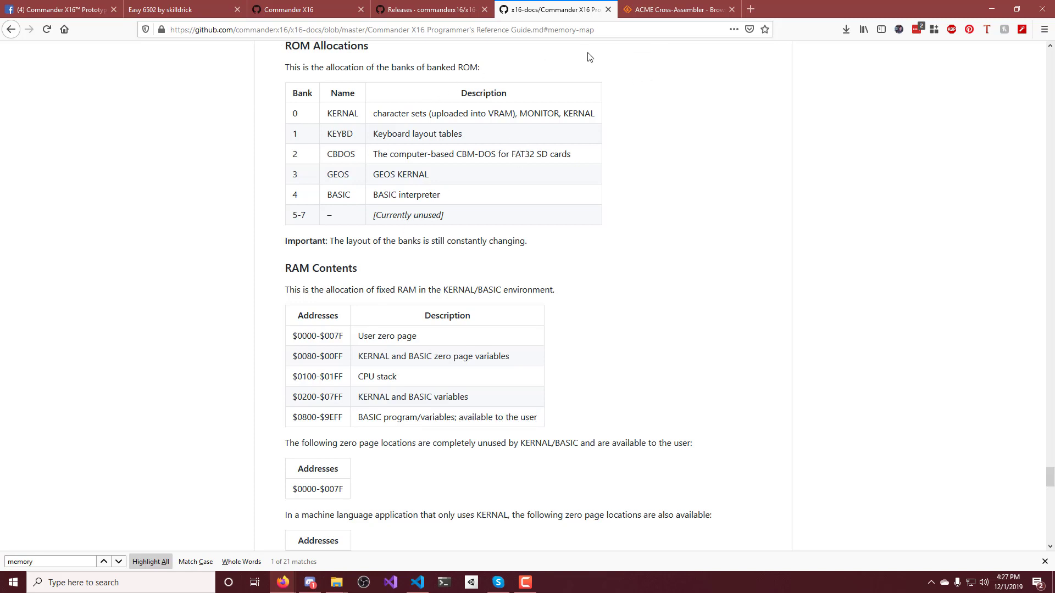
Review the ACME Cross-Assembler win32 downloads, then return through the tabs to the Commander X16 GitHub page
left_click(660, 10)
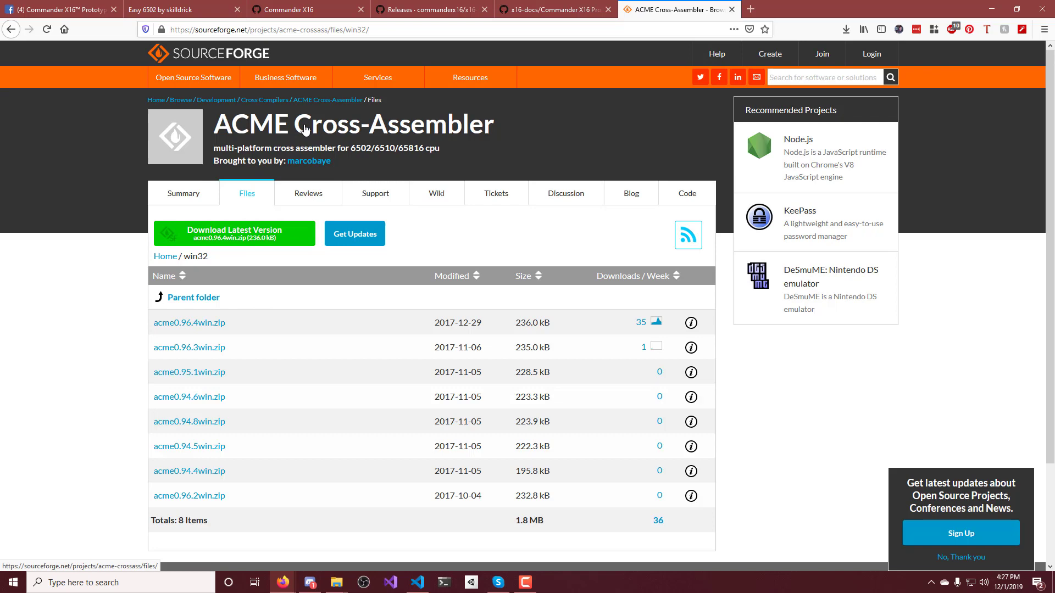
scroll(349, 355, "down", 5)
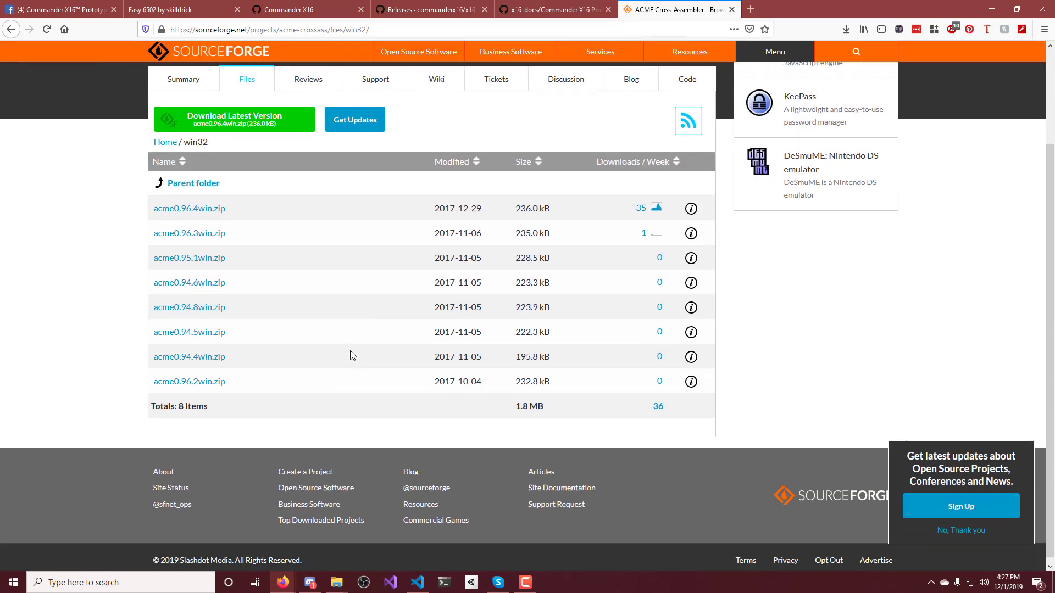
scroll(337, 356, "up", 5)
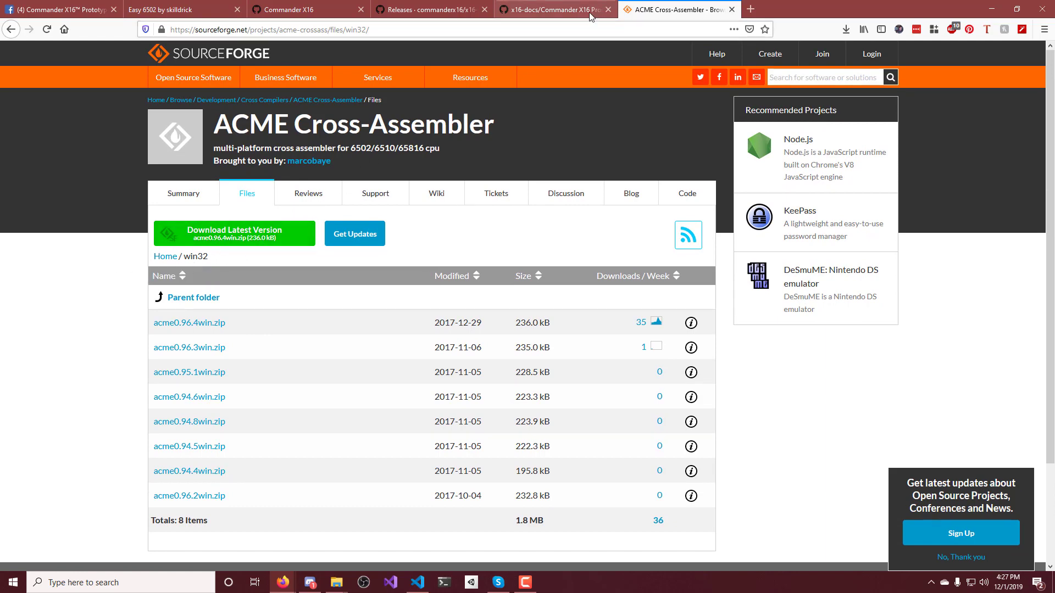
left_click(541, 10)
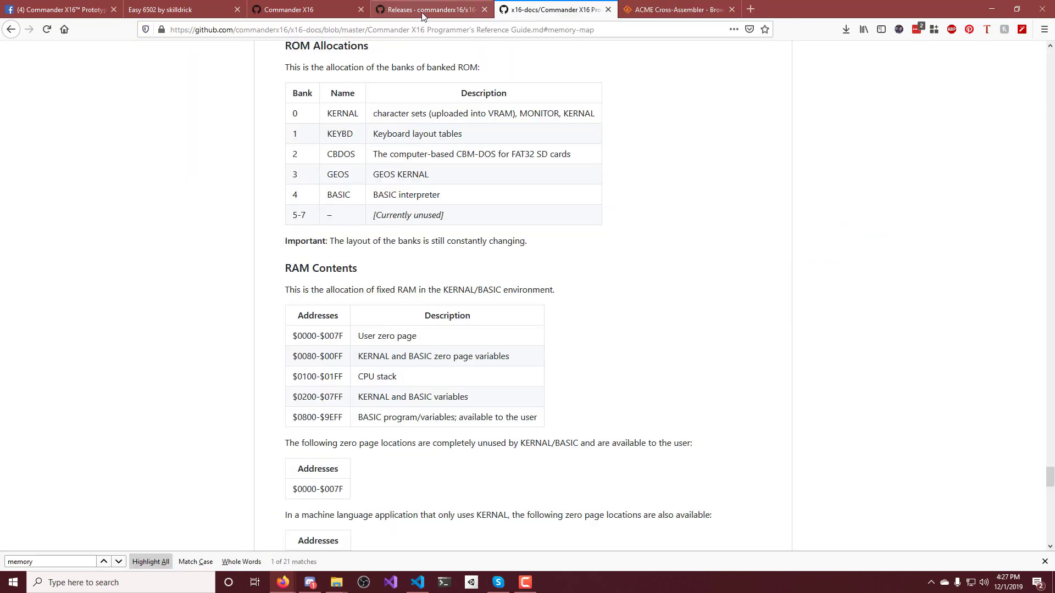
left_click(429, 9)
left_click(321, 11)
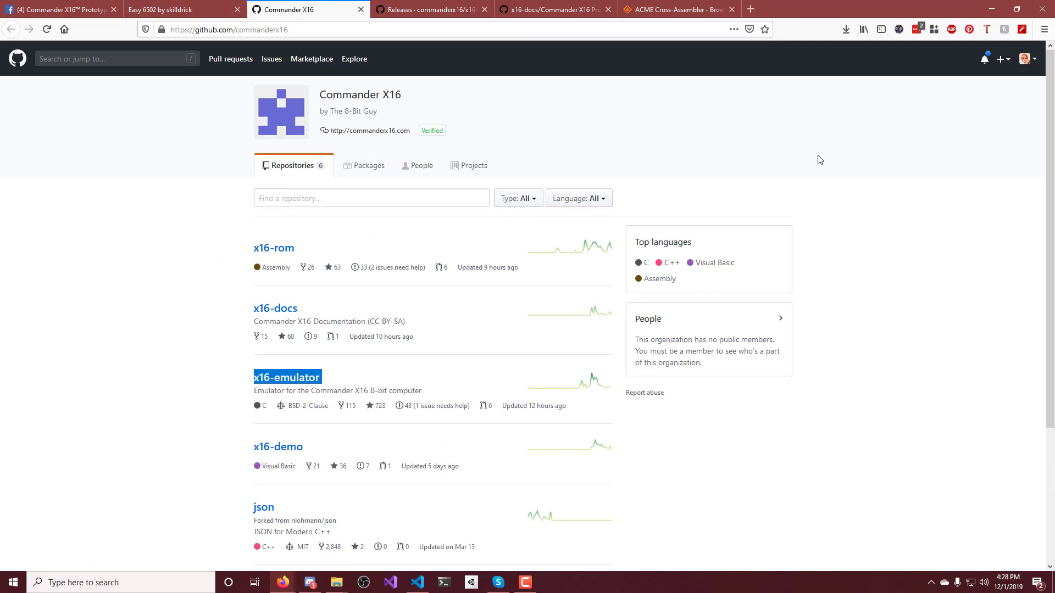
Bring up the CommanderX16 folder, look over its contents and browse into the acme folder and back
key("alt+Tab")
left_click_drag(664, 125, 629, 118)
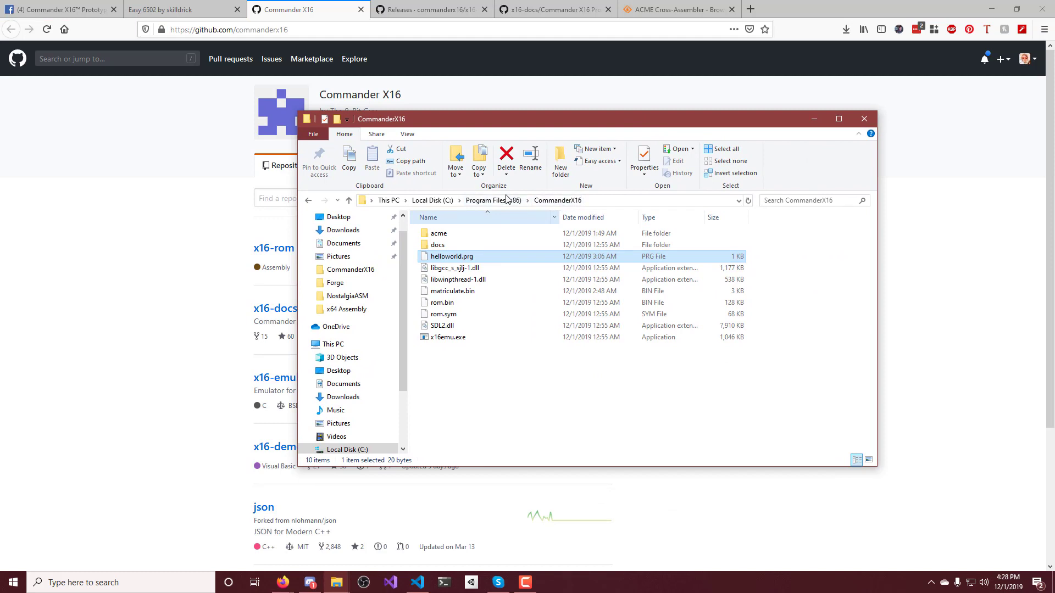
left_click_drag(486, 406, 480, 222)
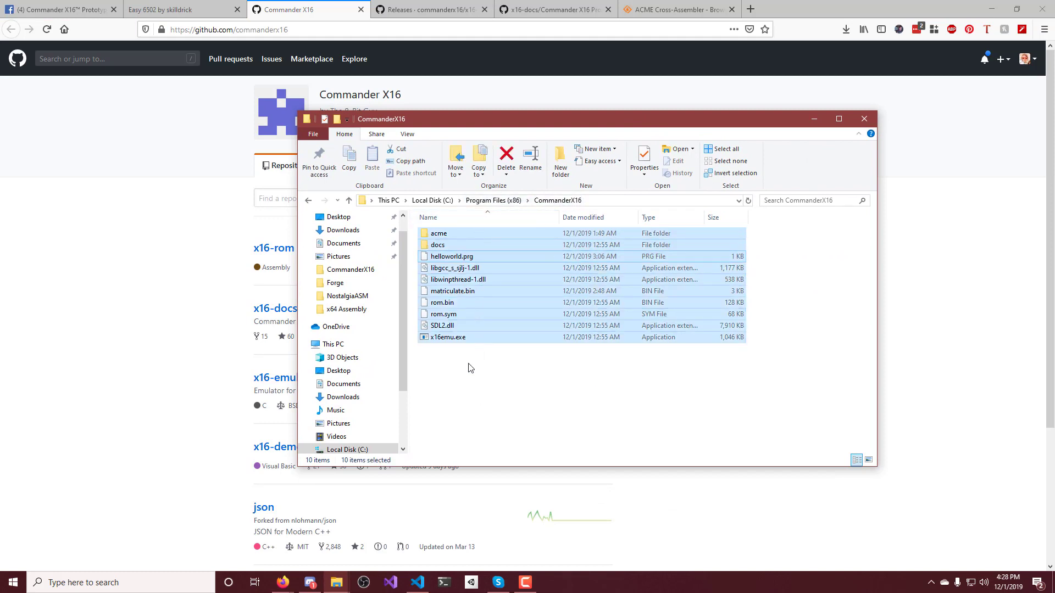
double_click(438, 233)
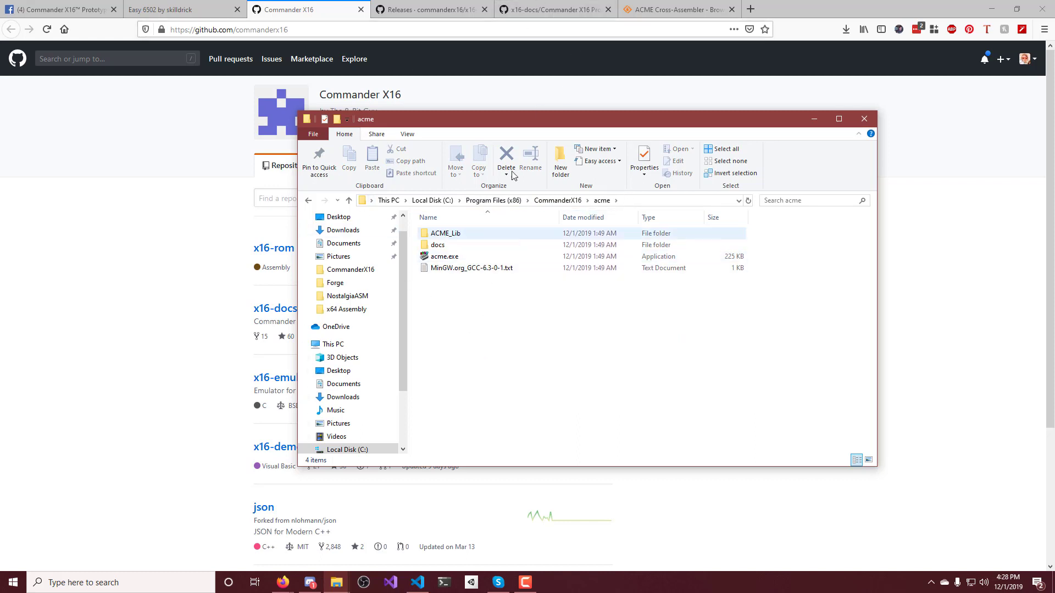
left_click(557, 200)
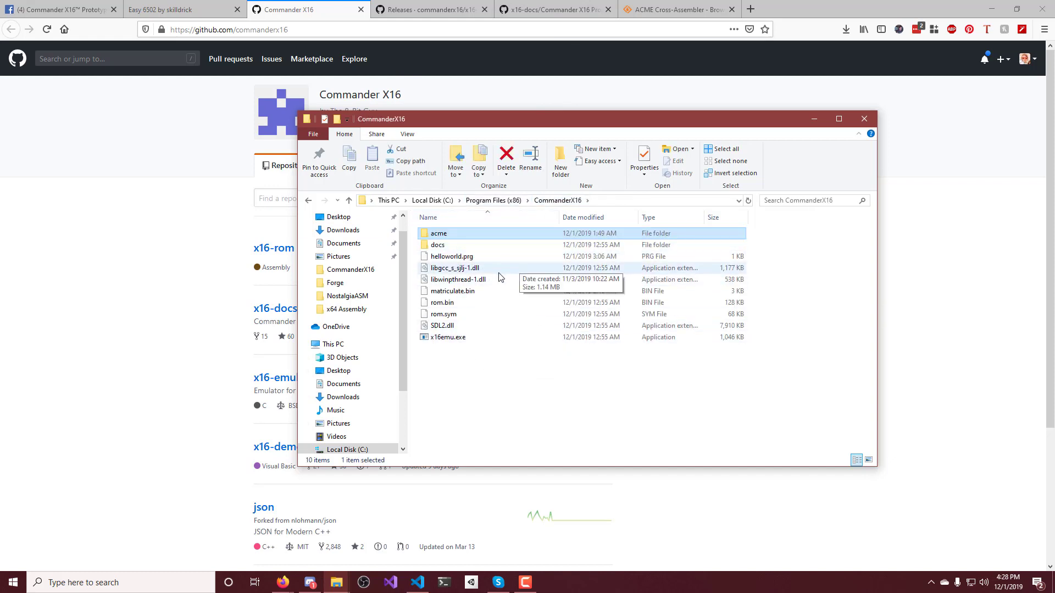
Delete helloworld.prg and matriculate.bin from the CommanderX16 folder
left_click(448, 257)
key("Delete")
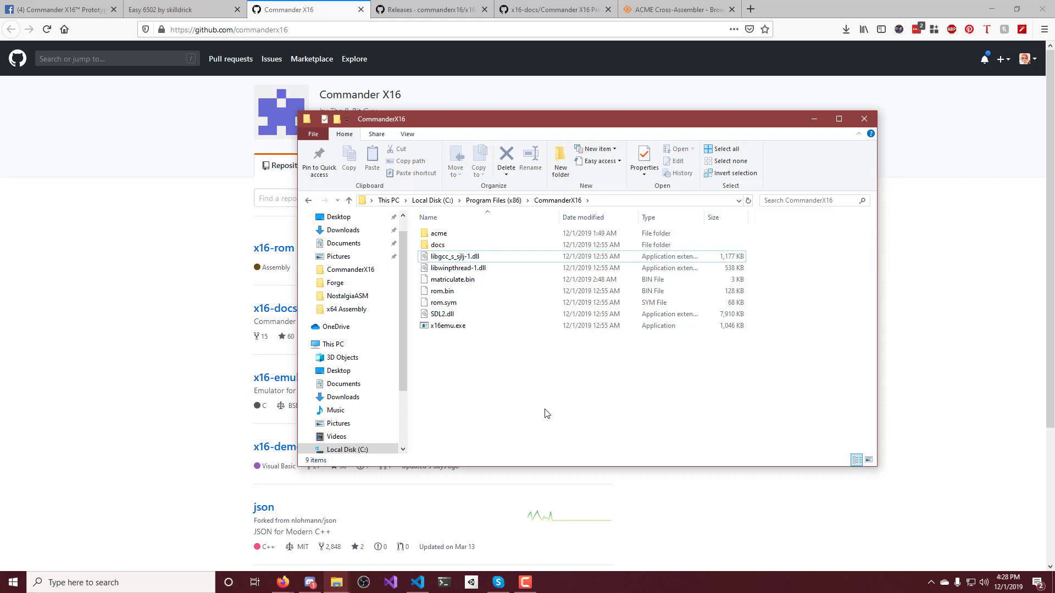
left_click(474, 279)
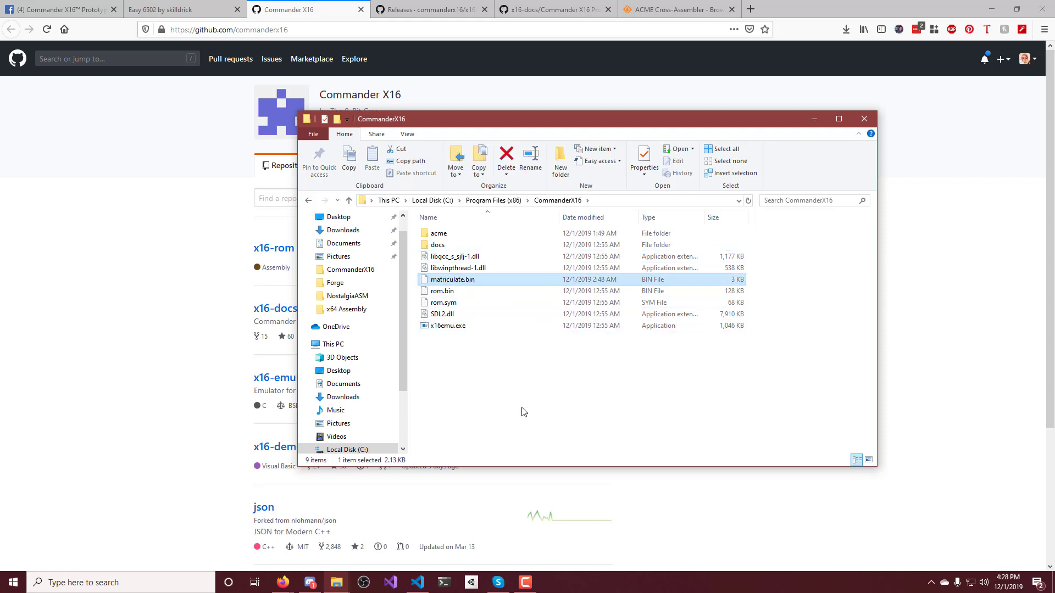
key("Delete")
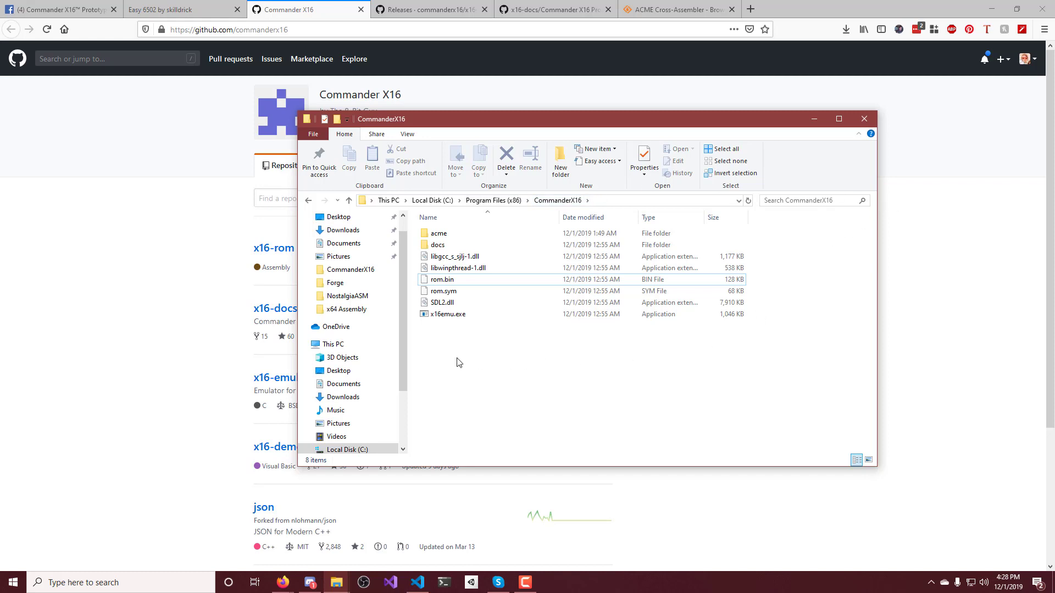
Run x16emu, disassemble $08F0 in the monitor showing BRK, exit the monitor and close the emulator
double_click(476, 314)
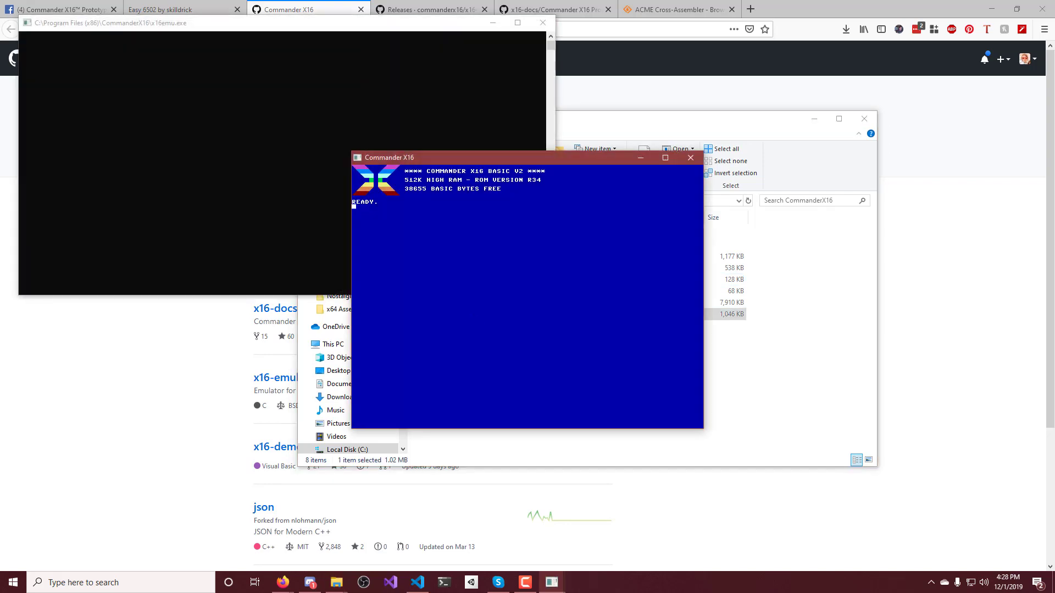
left_click_drag(511, 158, 622, 166)
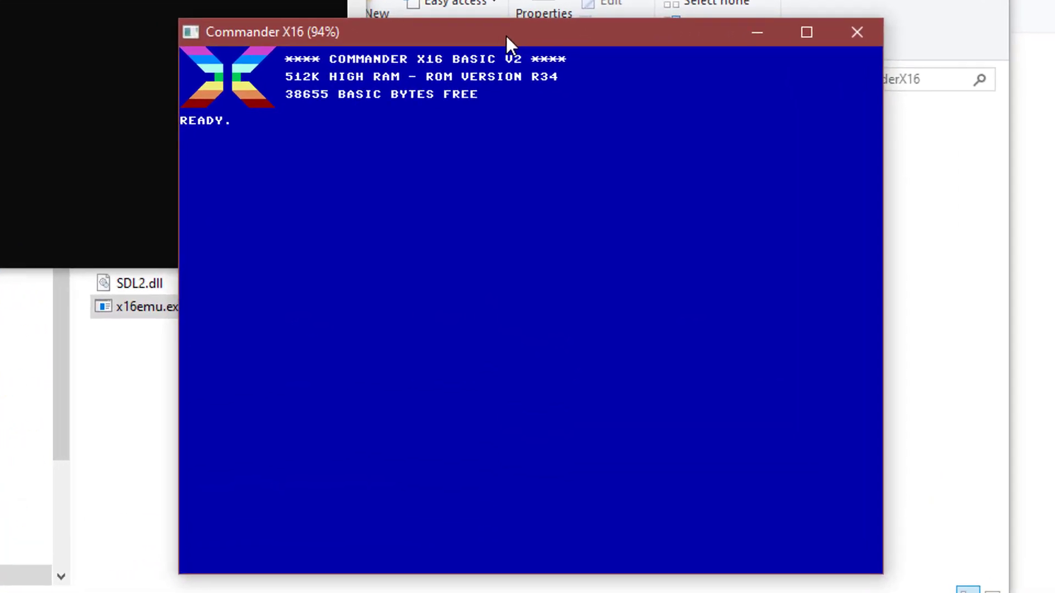
type("MON")
key("Return")
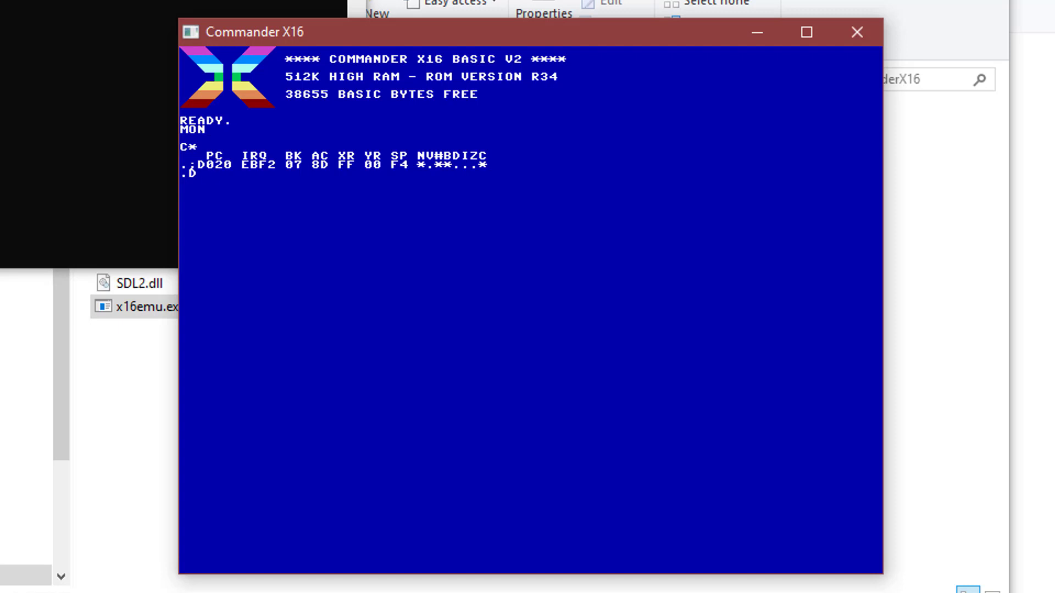
type(" 08F0")
key("Return")
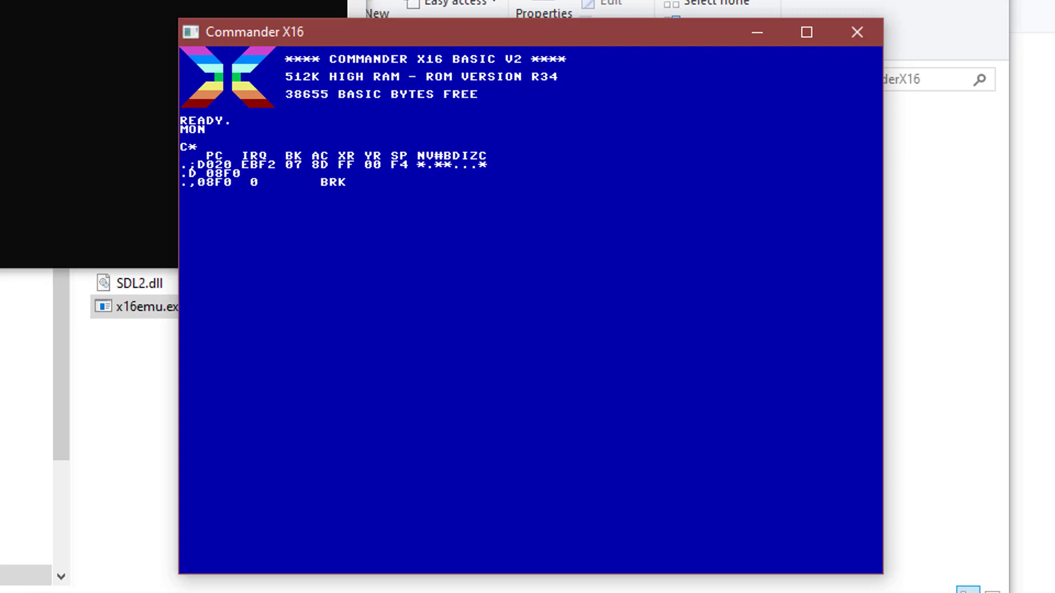
key("Return")
type("X")
key("Return")
left_click(856, 32)
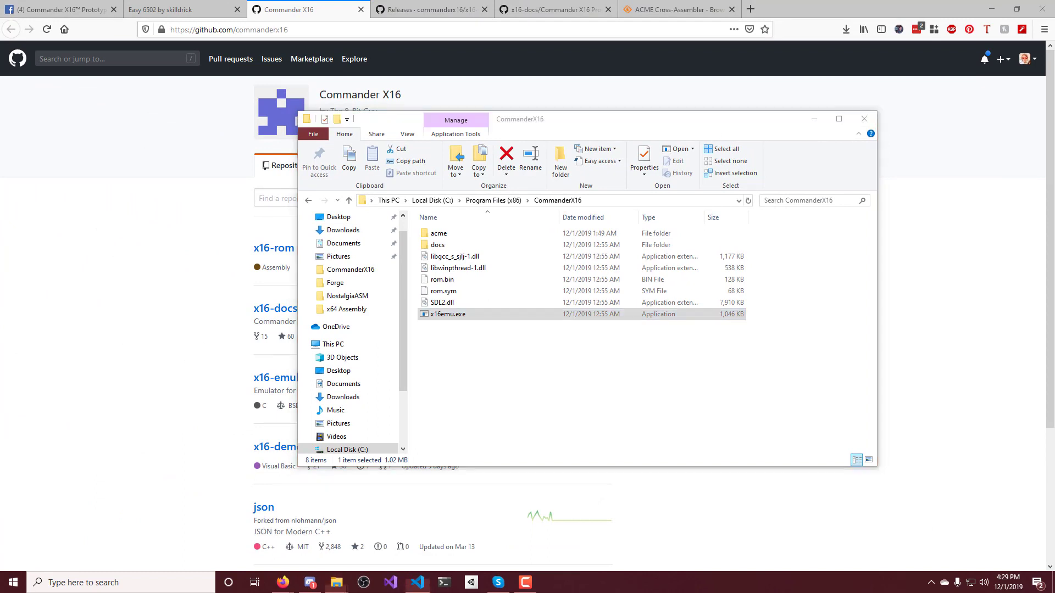
Bring Visual Studio Code with main.asm to the front and maximise it
left_click(417, 583)
left_click_drag(907, 91, 631, 5)
double_click(630, 6)
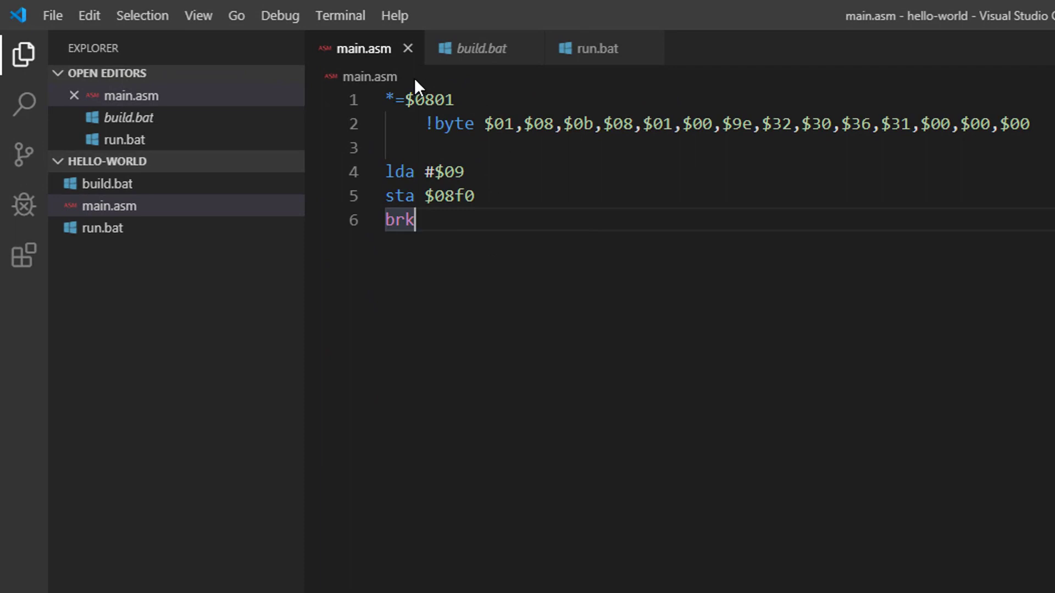
left_click(386, 99)
left_click_drag(385, 99, 459, 103)
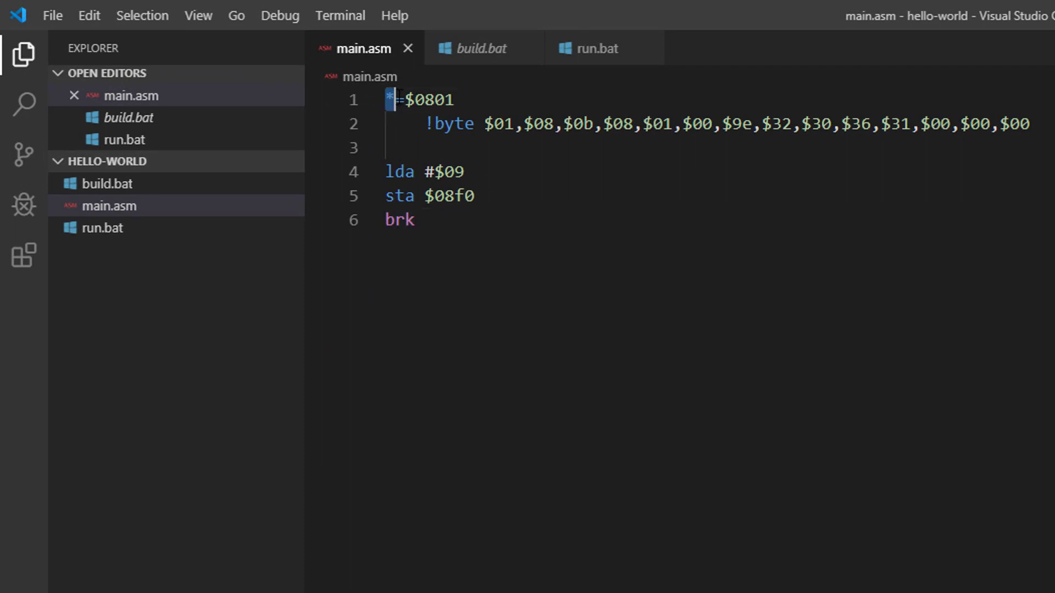
left_click(455, 99)
mouse_move(424, 99)
left_mouse_down()
mouse_move(455, 99)
mouse_move(405, 99)
left_mouse_up()
left_click(476, 100)
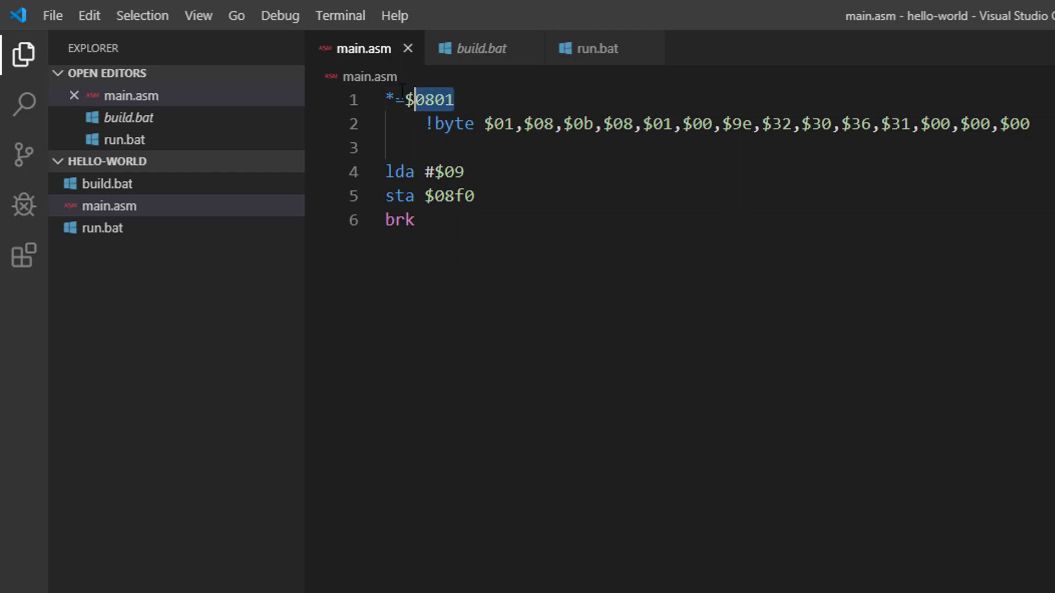
left_click(411, 100)
mouse_move(453, 99)
left_mouse_down()
mouse_move(384, 99)
mouse_move(412, 99)
left_mouse_up()
left_click(406, 99)
left_click(471, 99)
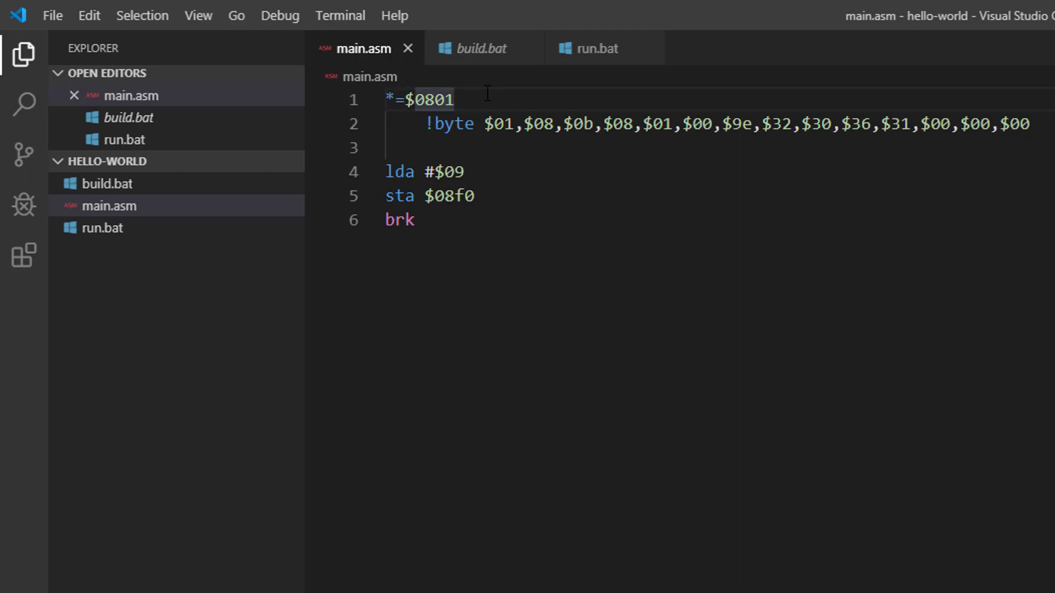
left_click_drag(455, 98, 406, 99)
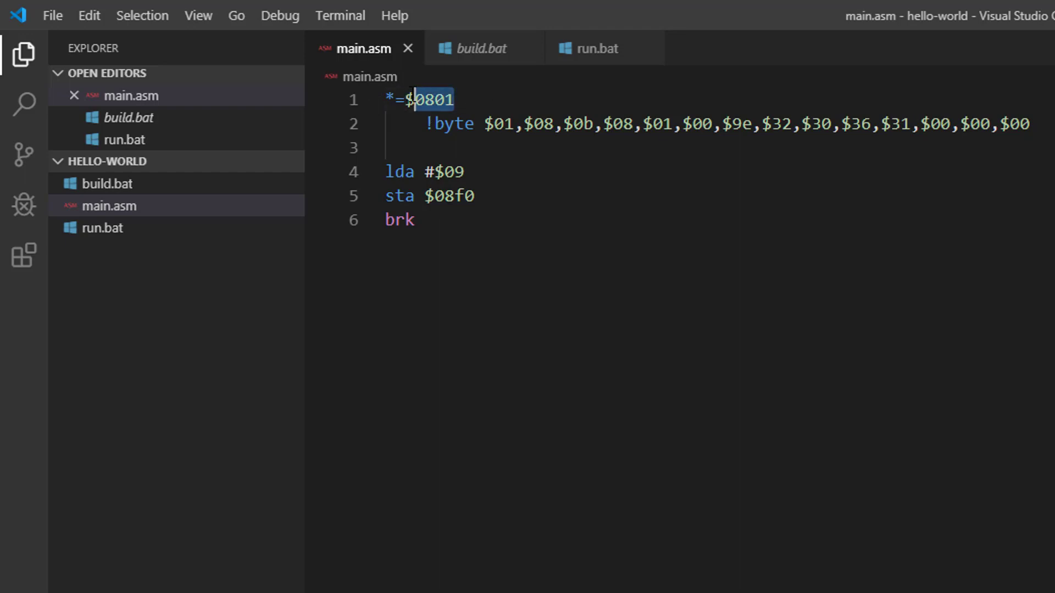
left_click(480, 101)
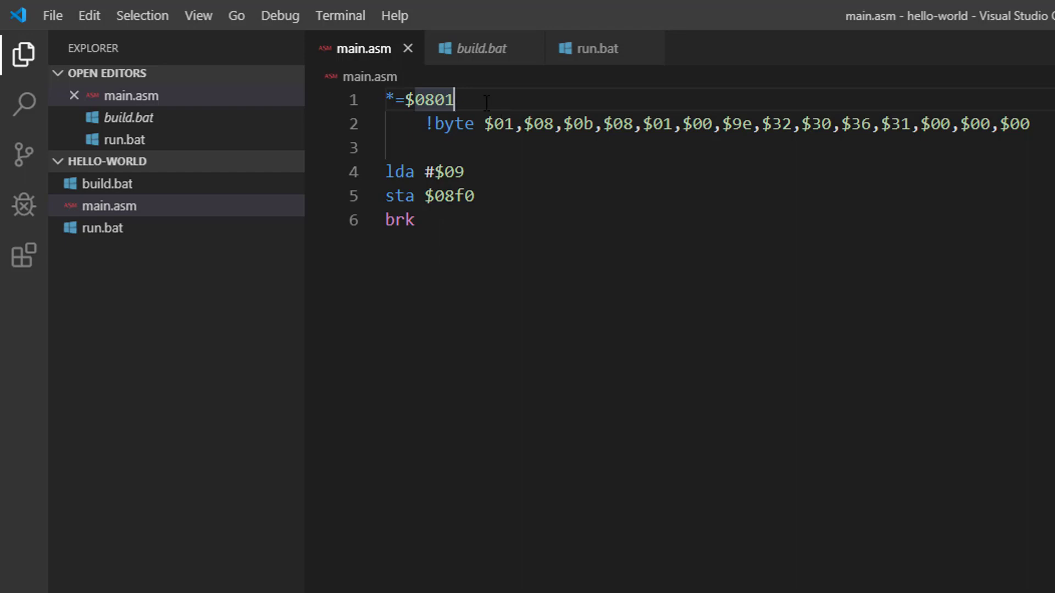
left_click_drag(455, 99, 405, 99)
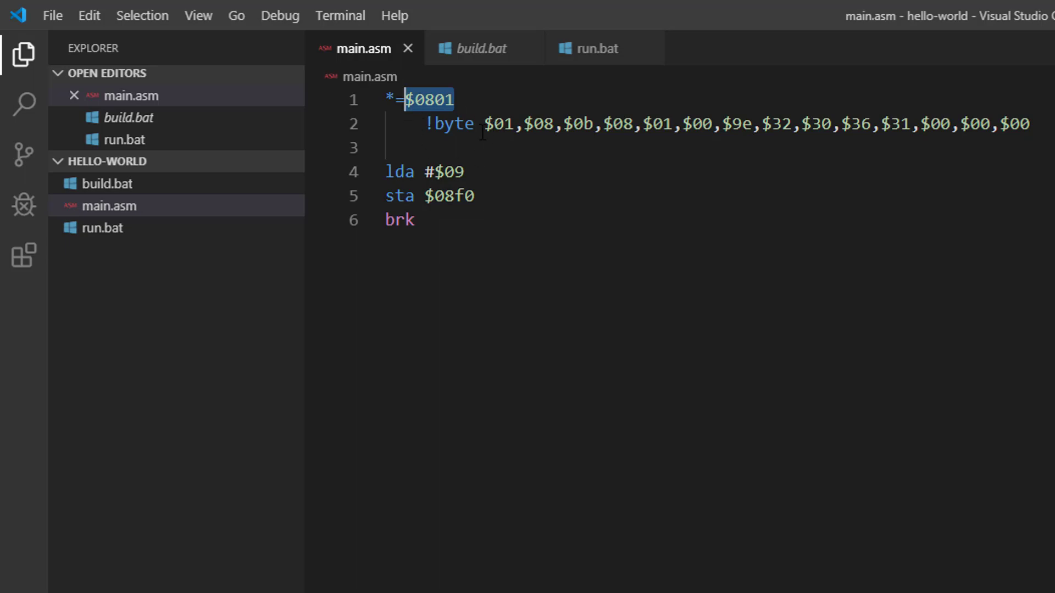
left_click_drag(426, 124, 1030, 124)
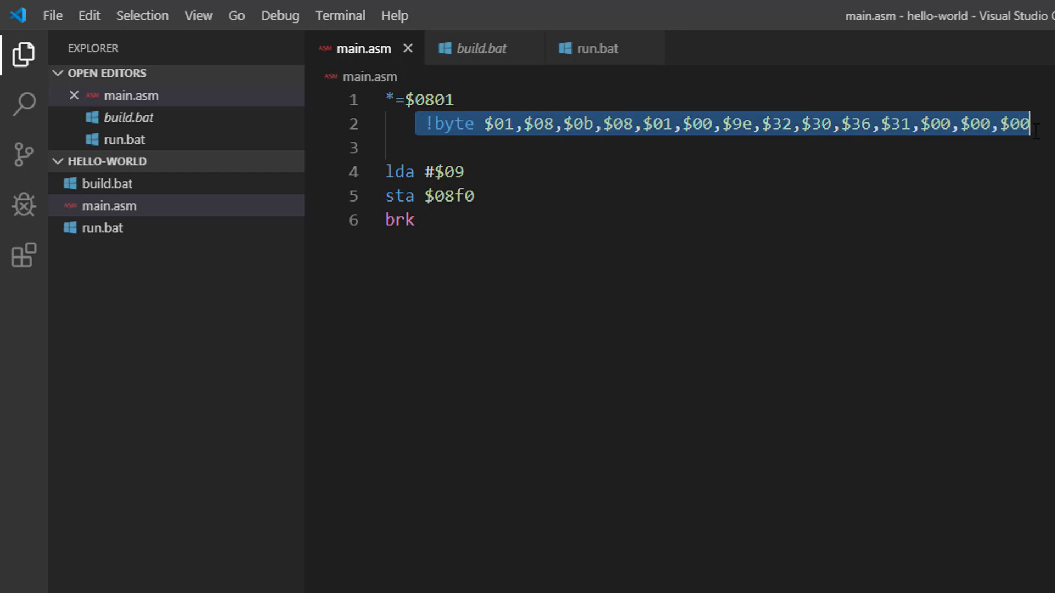
left_click(815, 168)
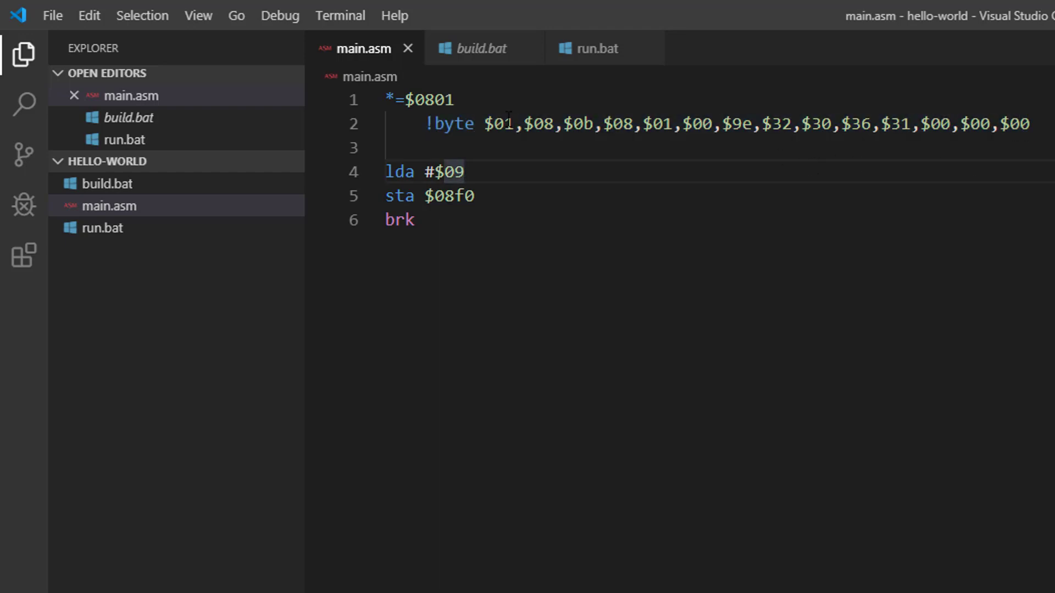
left_click_drag(563, 124, 1030, 123)
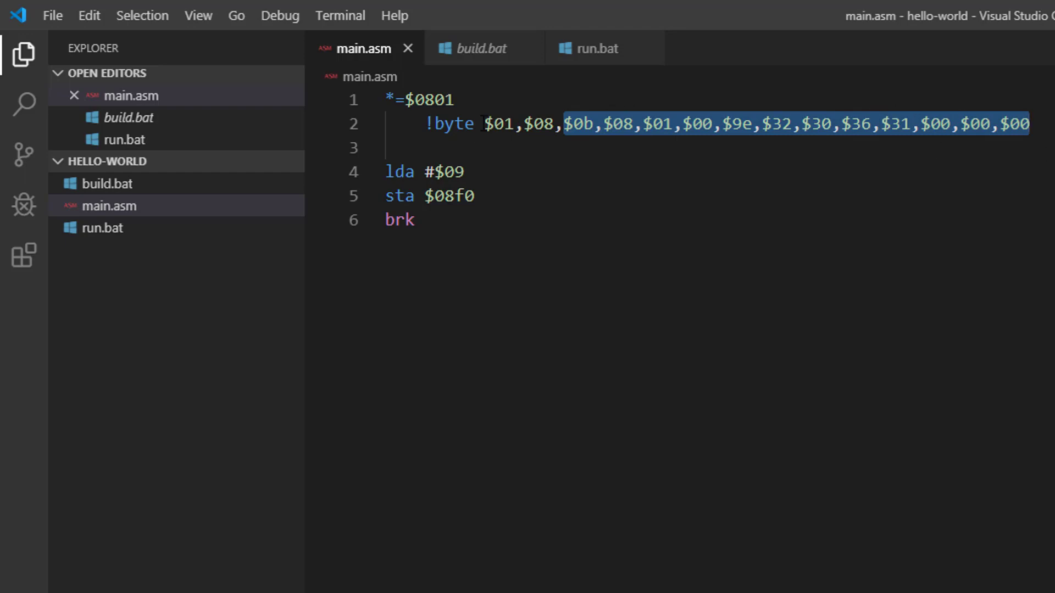
left_click_drag(485, 124, 557, 124)
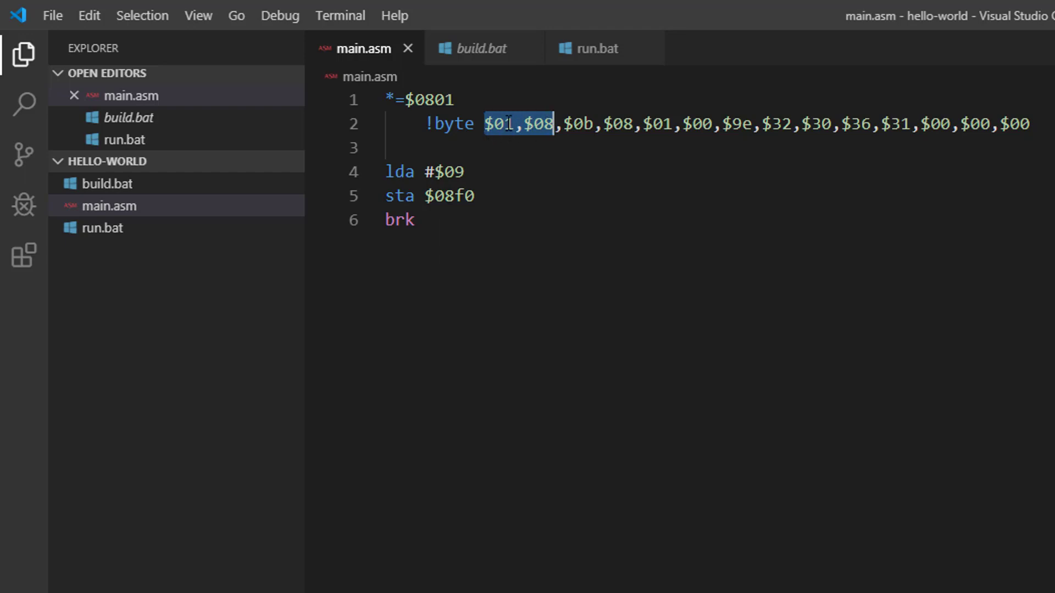
left_click(499, 123)
key("shift+End")
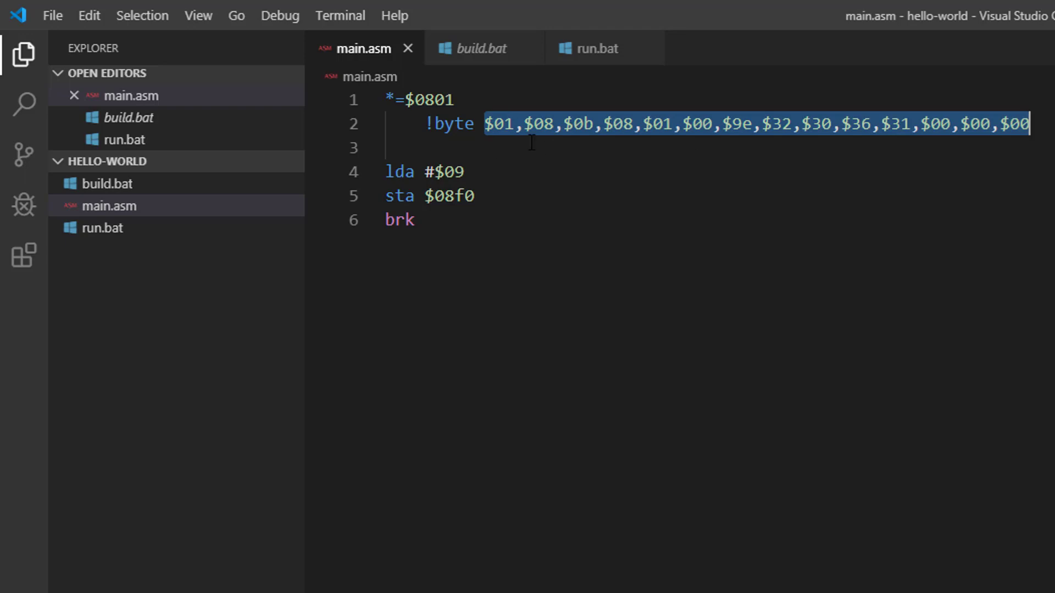
left_click_drag(484, 123, 1030, 124)
mouse_move(455, 99)
left_mouse_down()
mouse_move(396, 100)
mouse_move(405, 100)
left_mouse_up()
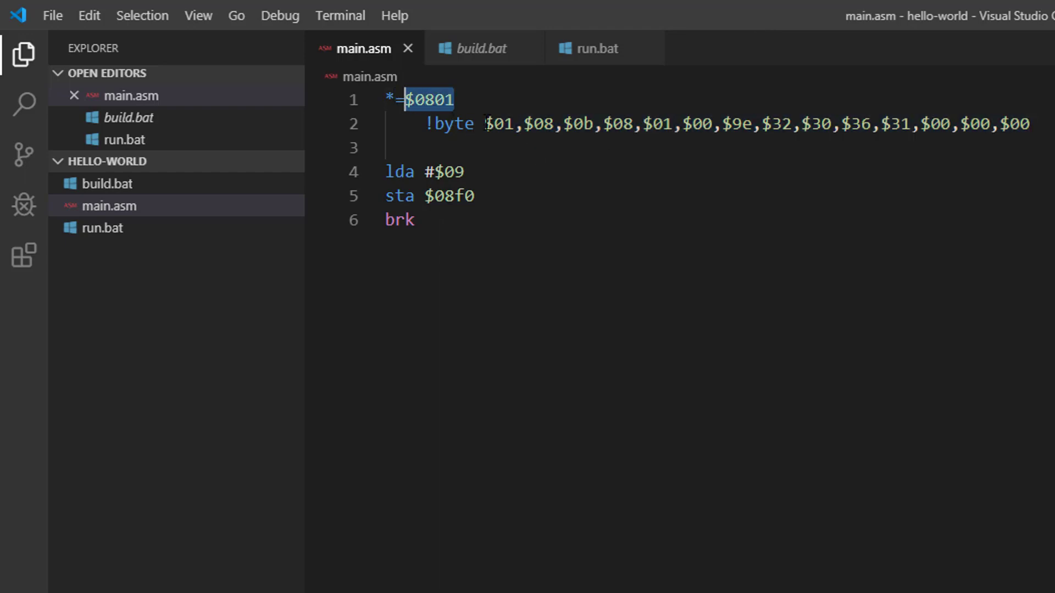
left_click_drag(485, 123, 1030, 124)
left_click(1041, 128)
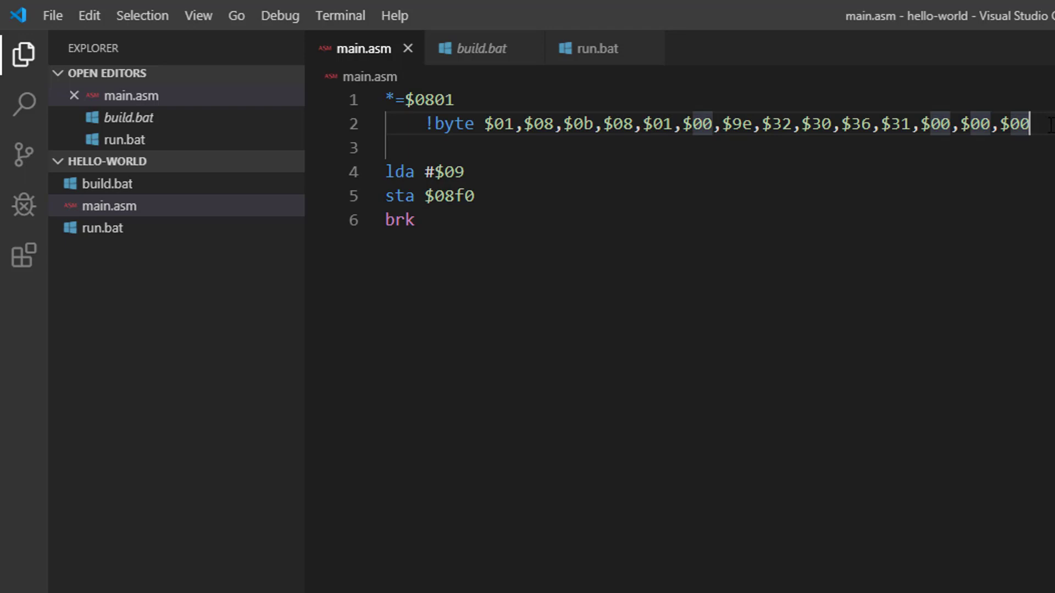
left_click_drag(1030, 124, 420, 124)
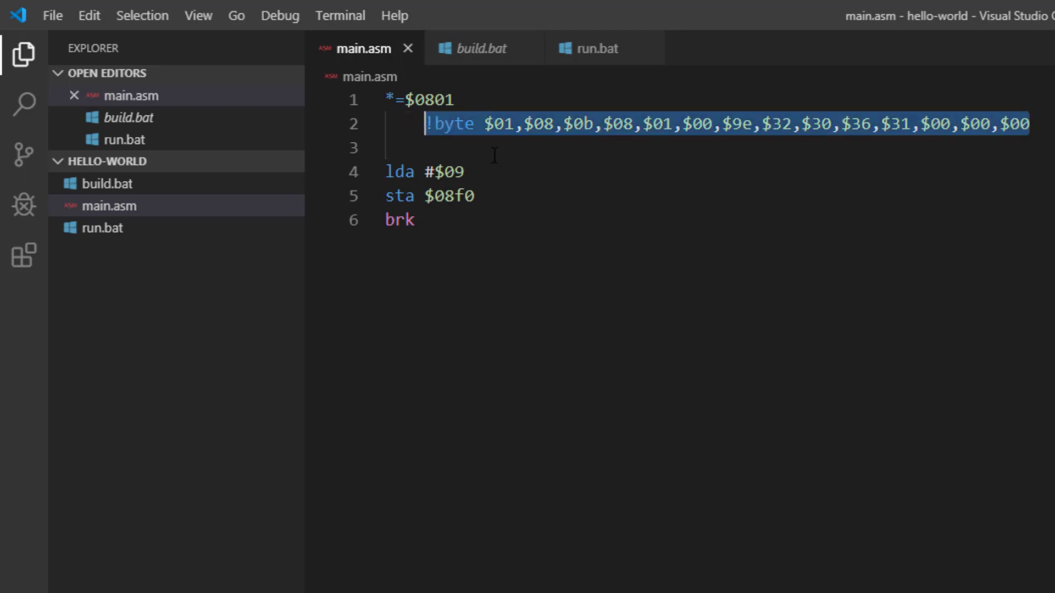
left_click(528, 149)
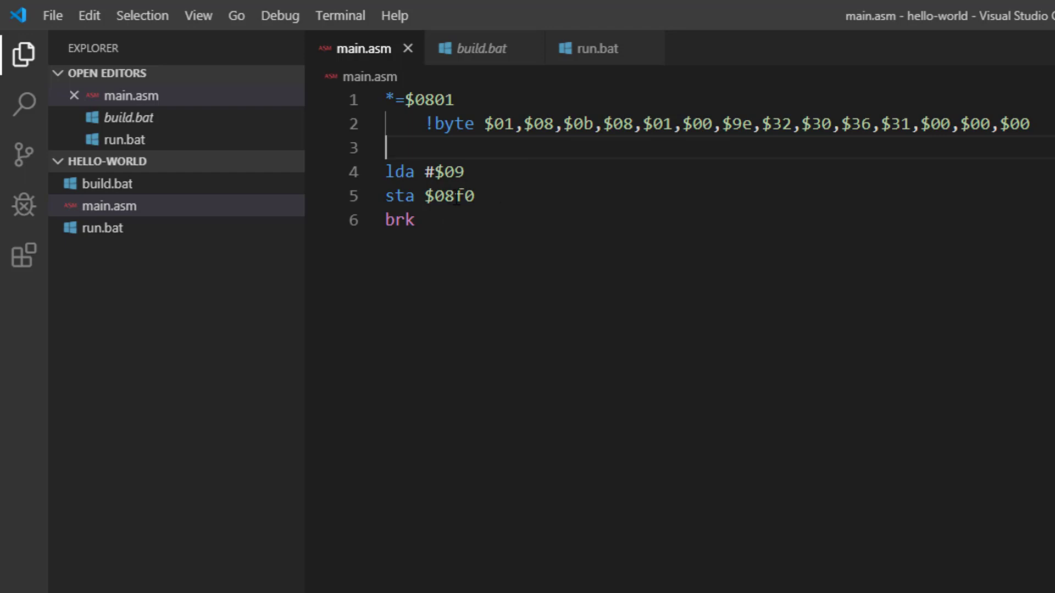
double_click(399, 171)
left_click_drag(464, 172, 425, 172)
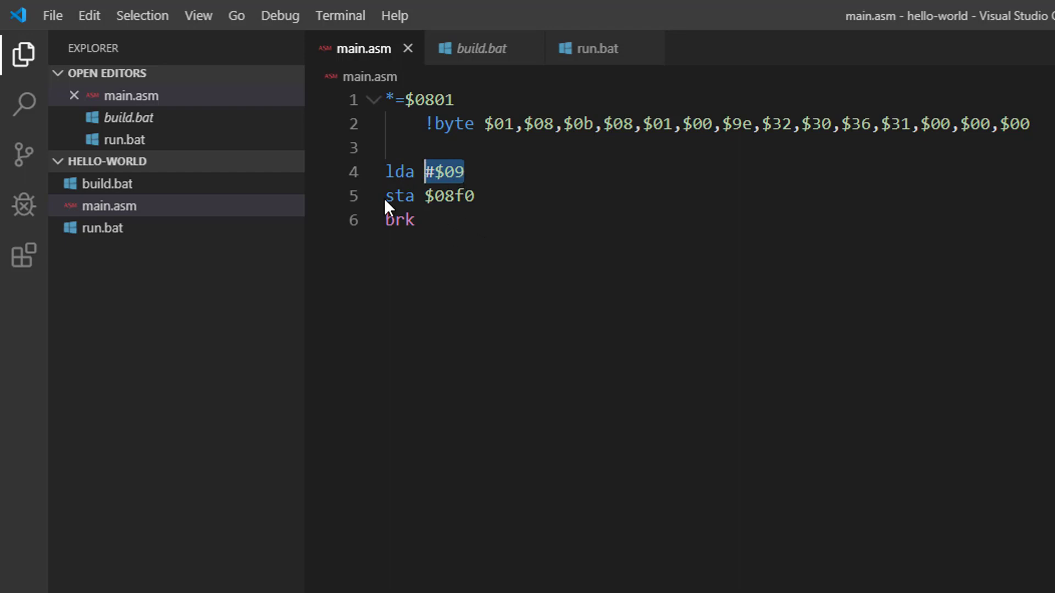
left_click_drag(425, 195, 477, 195)
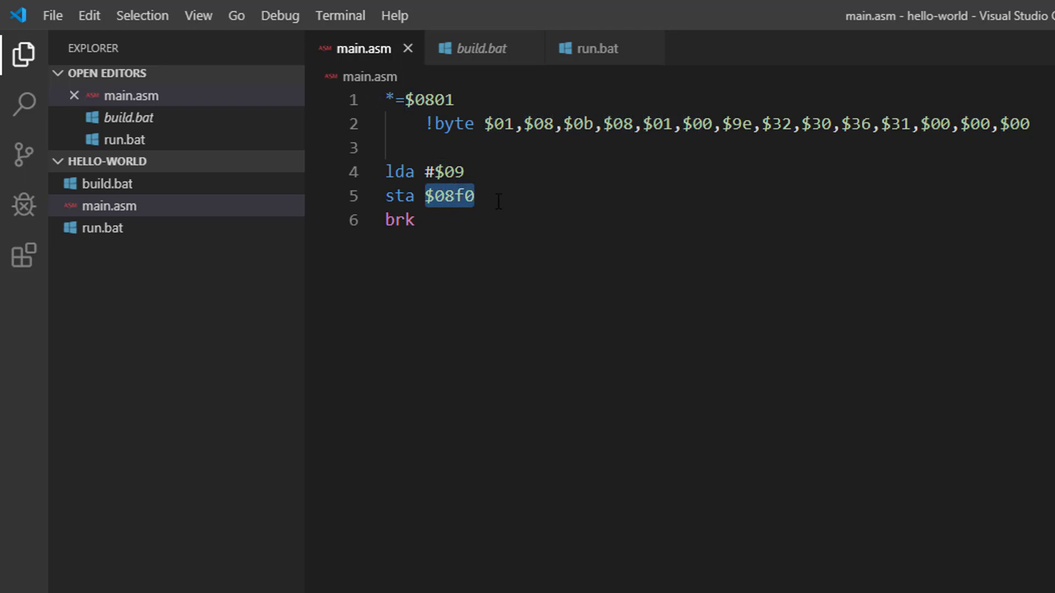
left_click(493, 196)
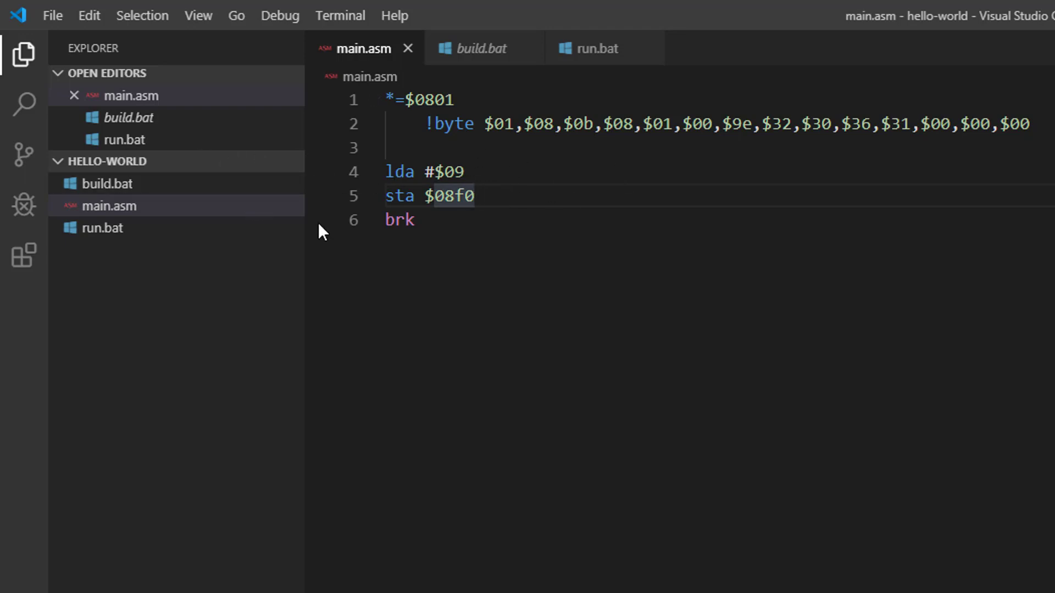
Review build.bat's acme command: executable path, --cpu 6502, --outfile helloworld.prg and input main.asm
left_click(140, 185)
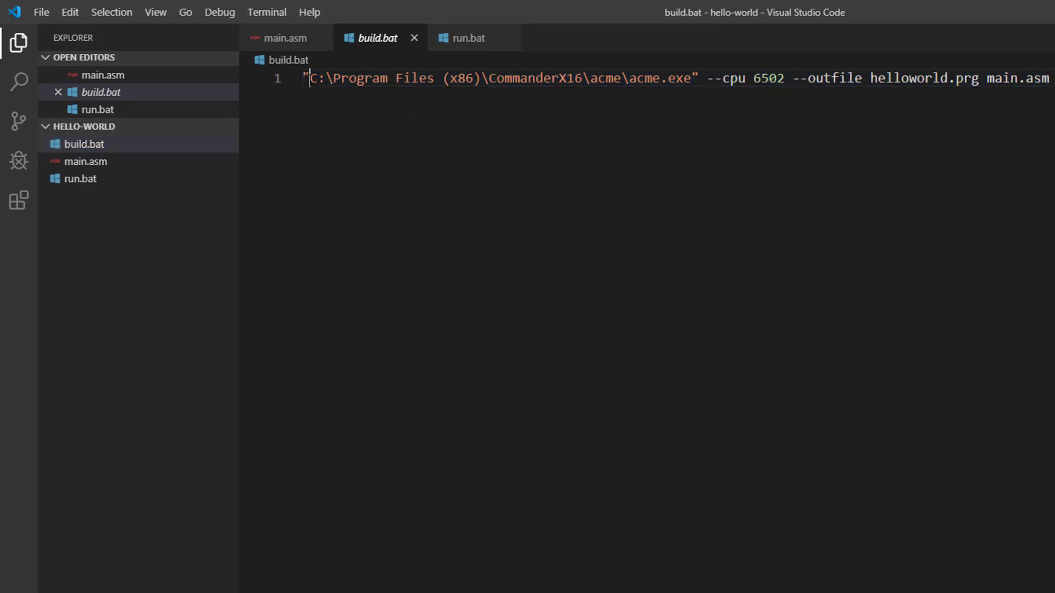
left_click_drag(309, 77, 693, 78)
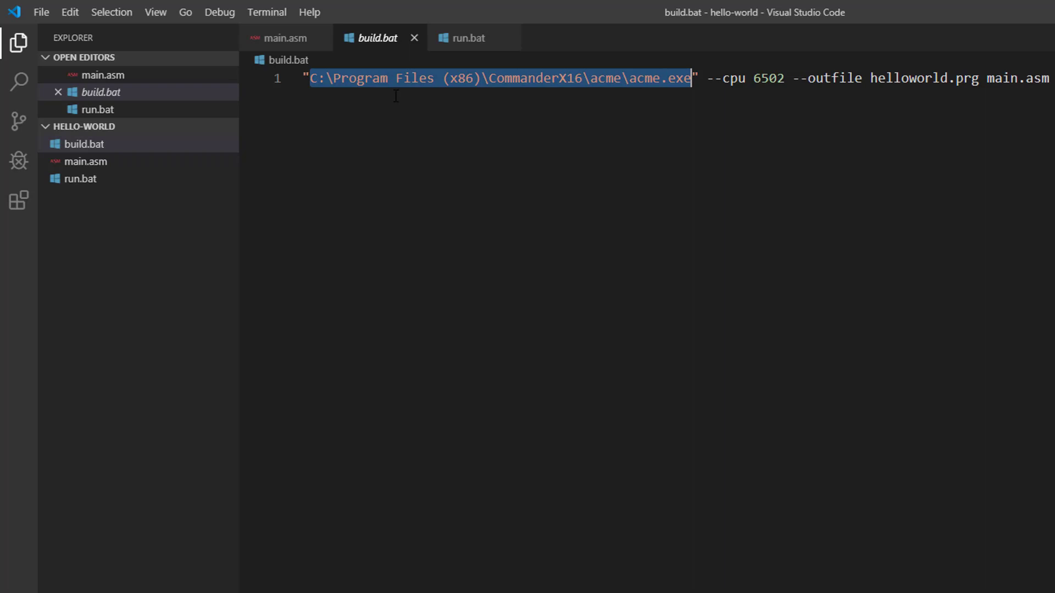
left_click_drag(706, 77, 787, 78)
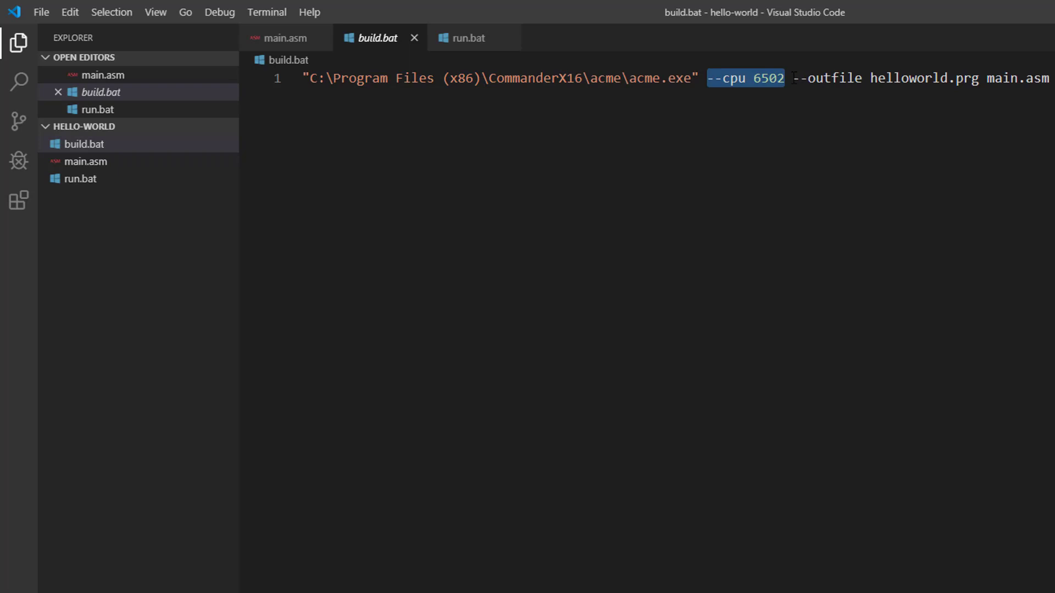
left_click_drag(792, 78, 862, 77)
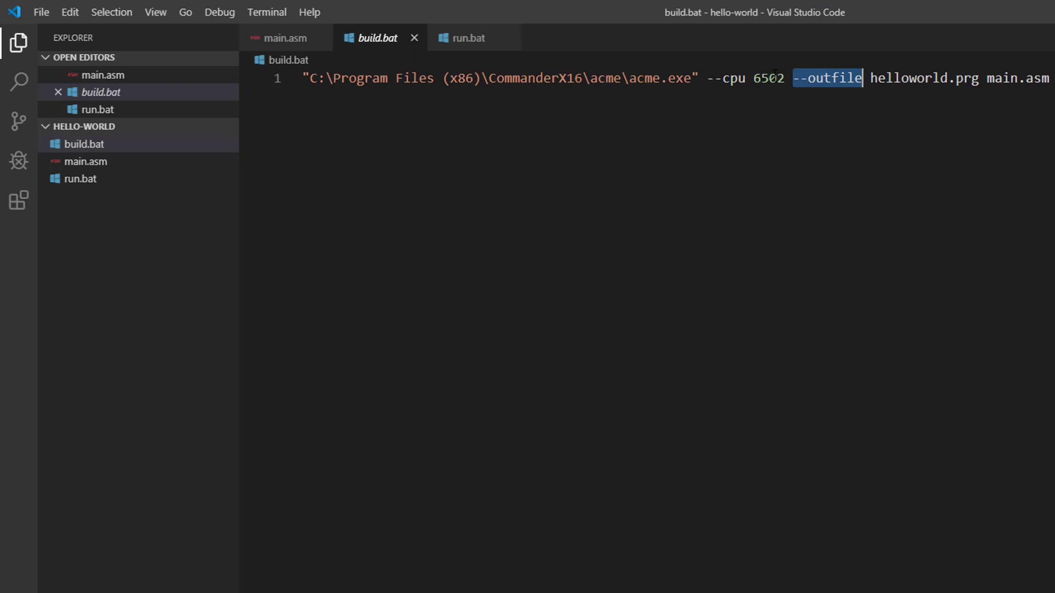
left_click_drag(870, 77, 978, 78)
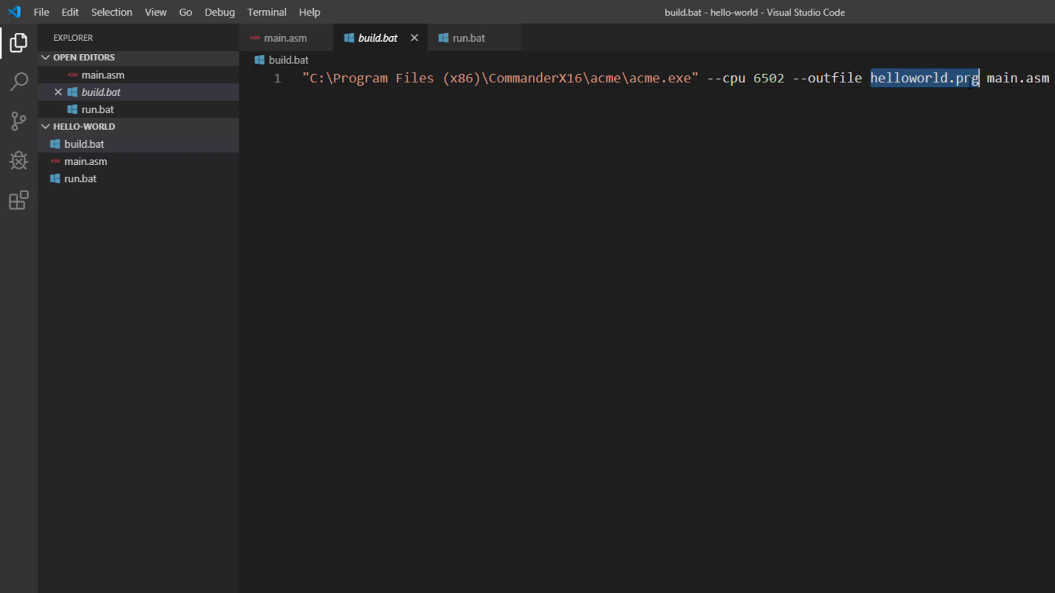
left_click_drag(986, 77, 1048, 77)
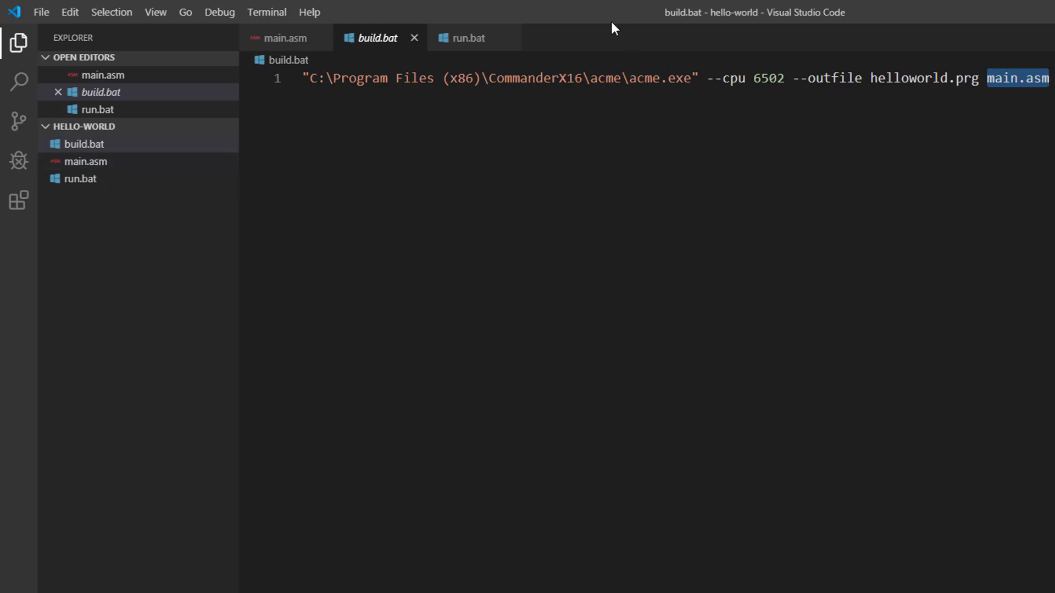
left_click(286, 37)
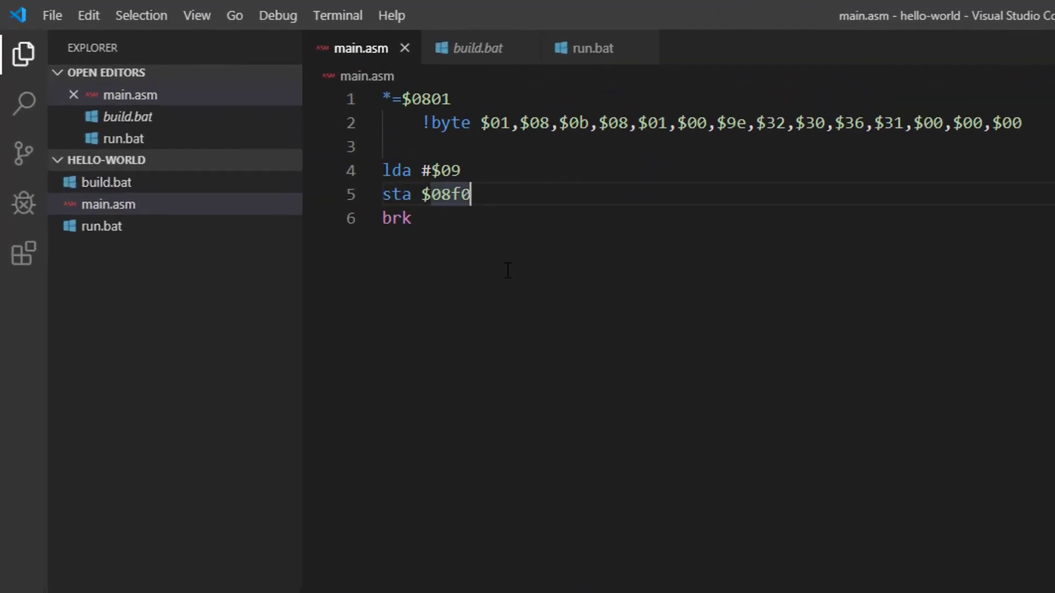
left_click_drag(420, 218, 362, 90)
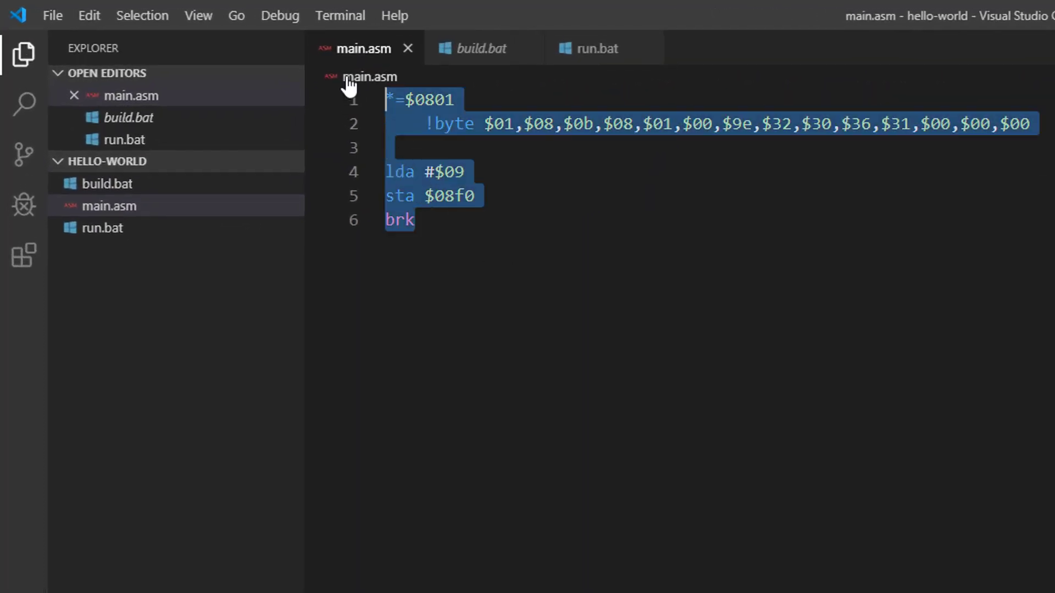
left_click(564, 220)
left_click_drag(420, 218, 377, 83)
left_click(625, 218)
mouse_move(429, 124)
left_mouse_down()
mouse_move(1030, 124)
mouse_move(425, 124)
left_mouse_up()
left_click(1030, 124)
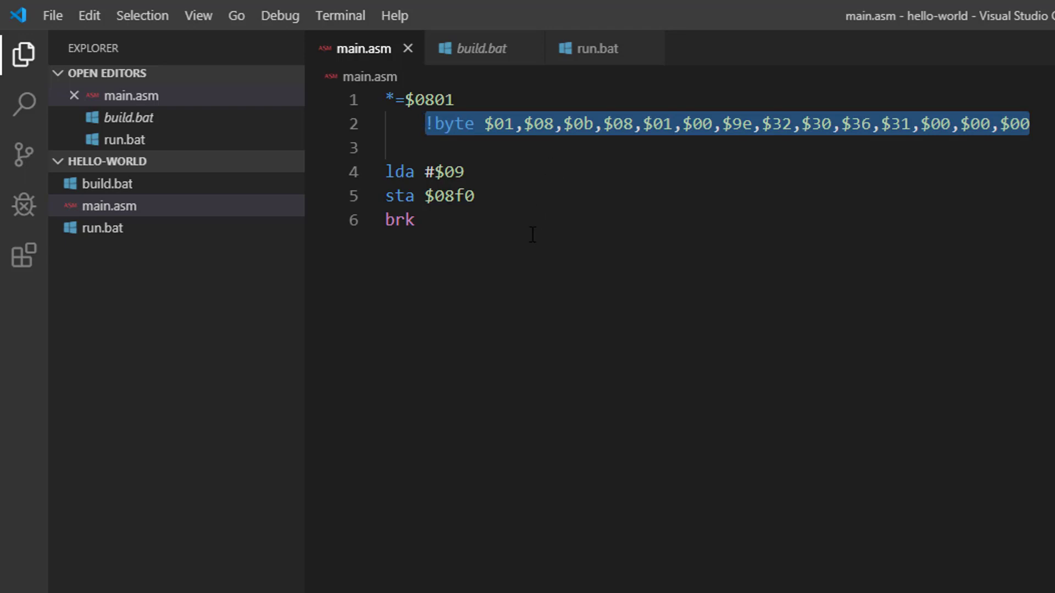
left_click(501, 183)
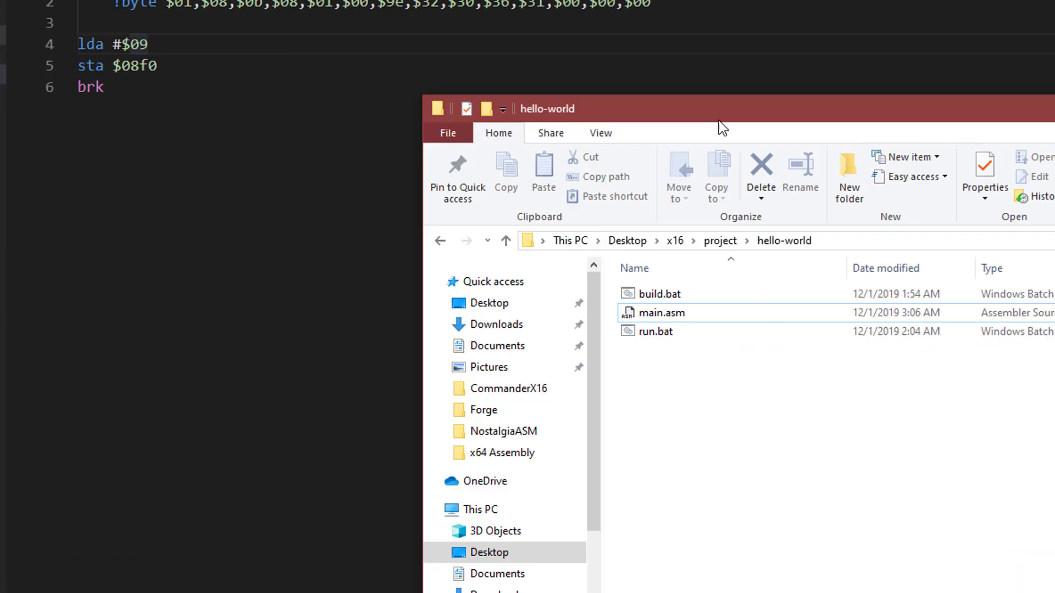
Run build.bat to assemble helloworld.prg in the project folder, then switch to the CommanderX16 folder window
left_click_drag(719, 121, 321, 42)
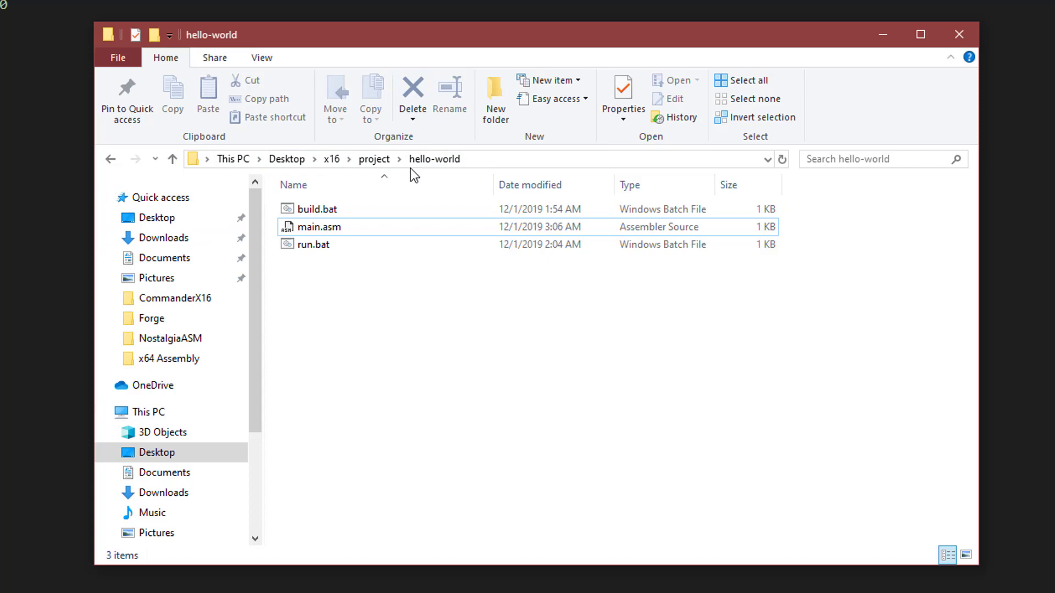
double_click(309, 213)
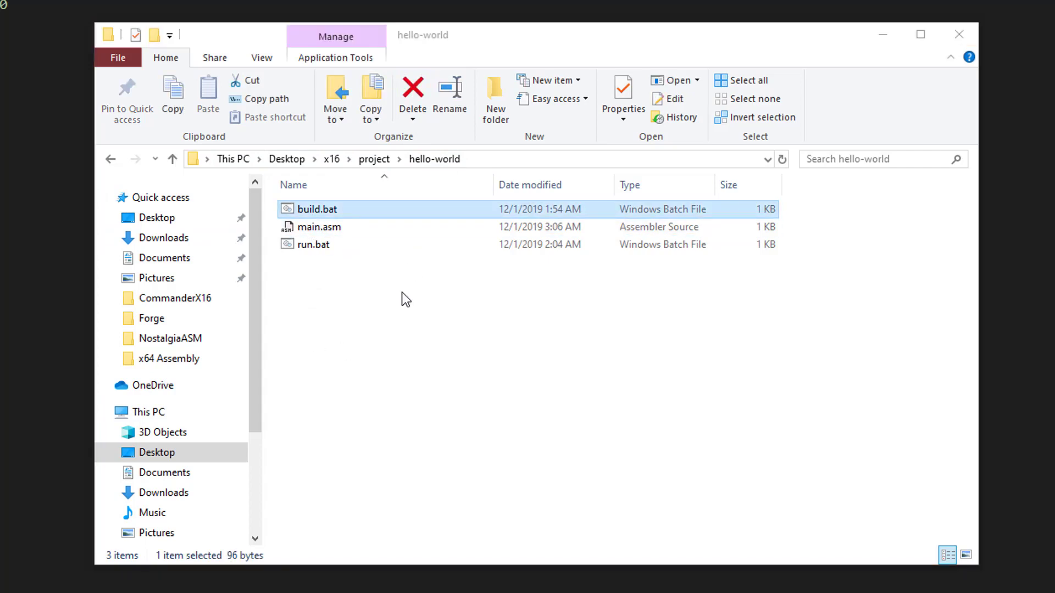
left_click(342, 227)
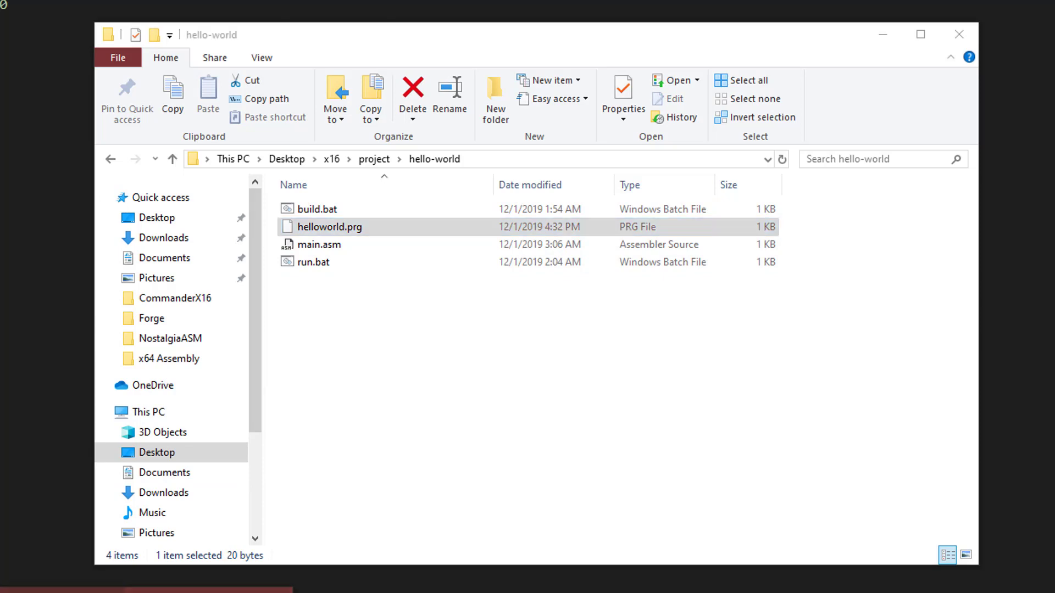
key("alt+Tab")
Move helloworld.prg into the CommanderX16 emulator folder, granting permission at the access prompt
left_click_drag(497, 20, 758, 20)
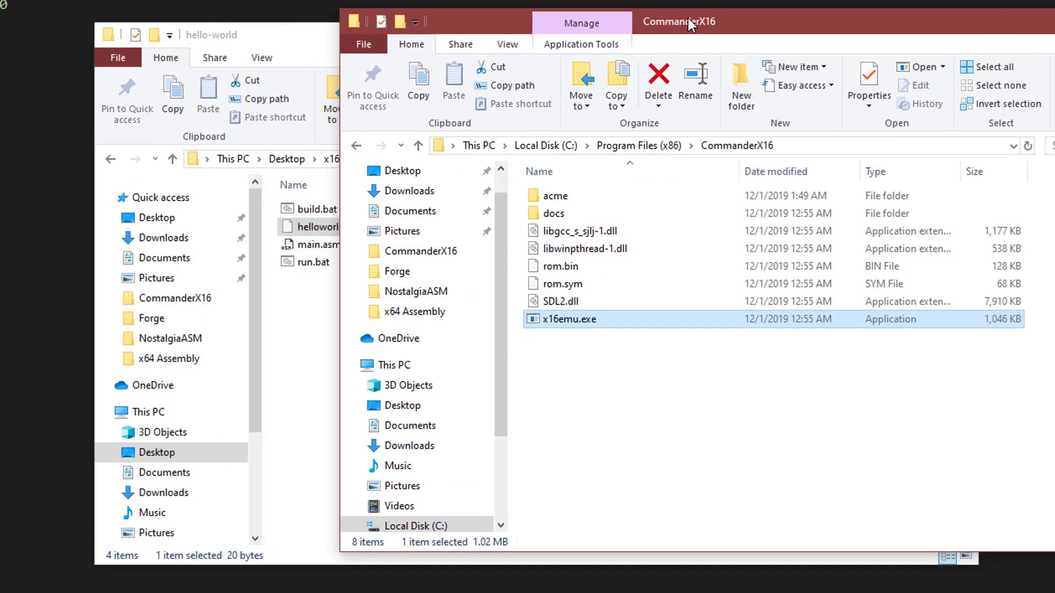
left_click_drag(317, 227, 598, 386)
left_click(370, 172)
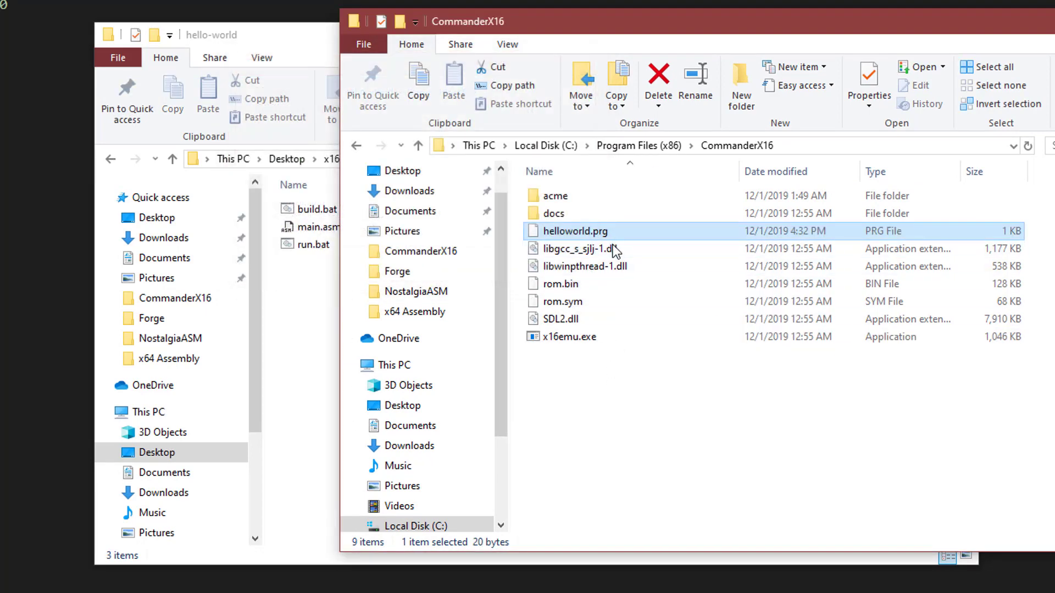
Launch x16emu, disassemble $08F0 in the monitor confirming it holds BRK, then exit to BASIC
double_click(569, 336)
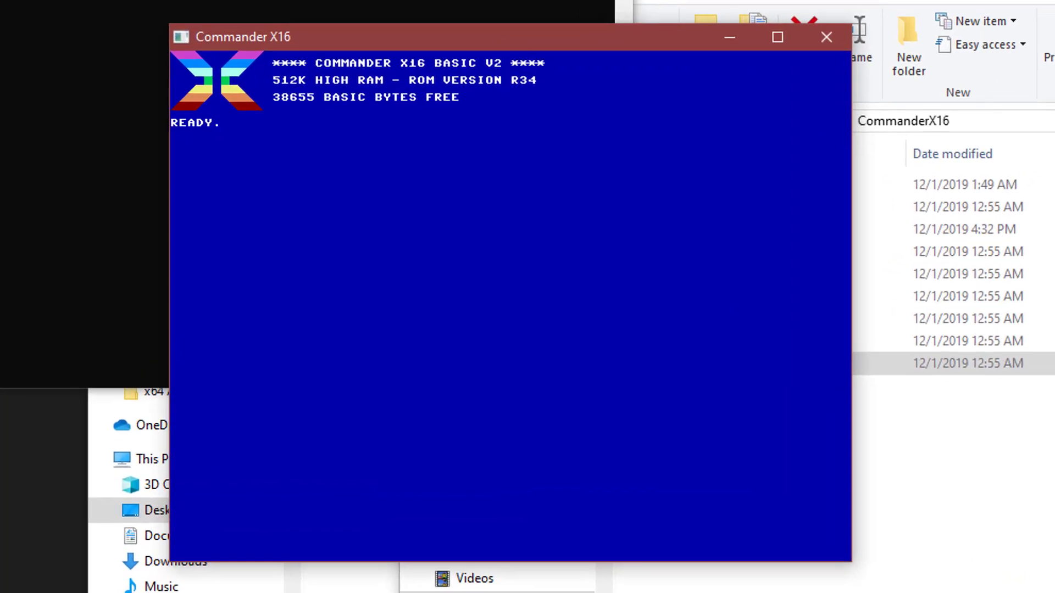
type("MON")
key("Return")
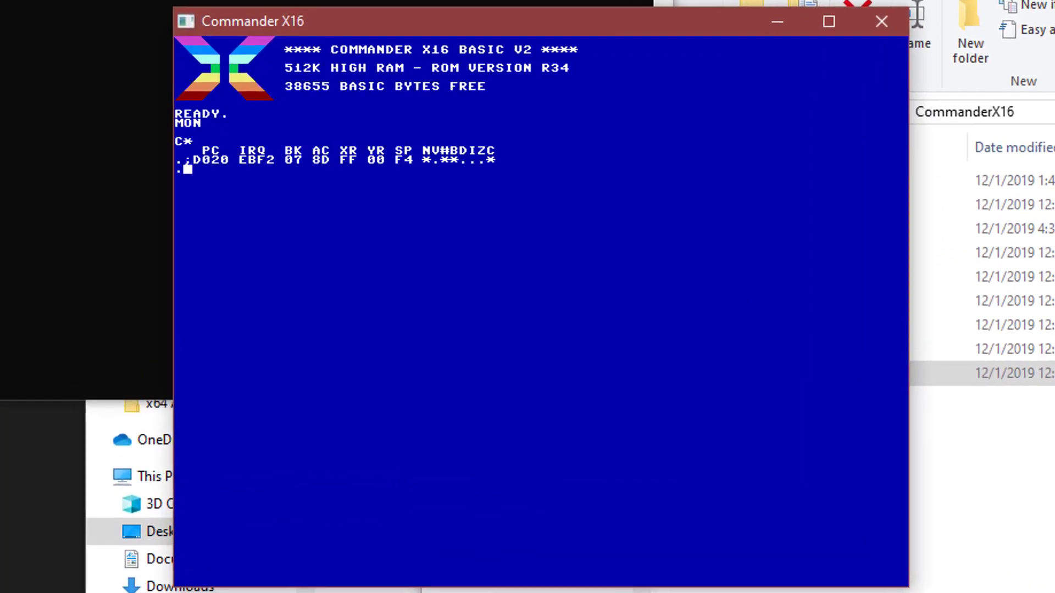
type("D0")
type("8F0")
key("Return")
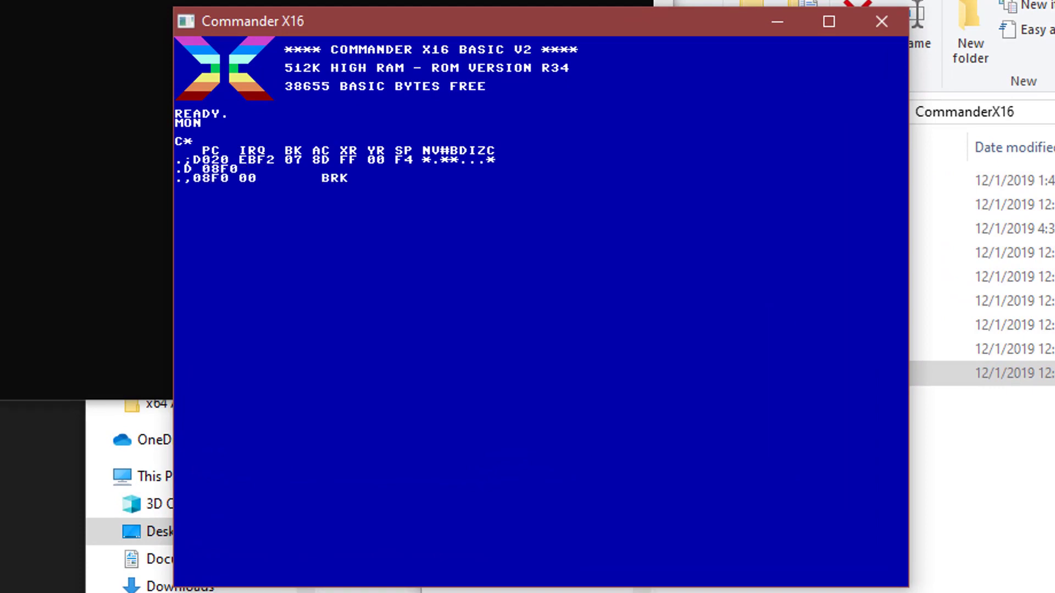
key("Return")
type("X")
key("Return")
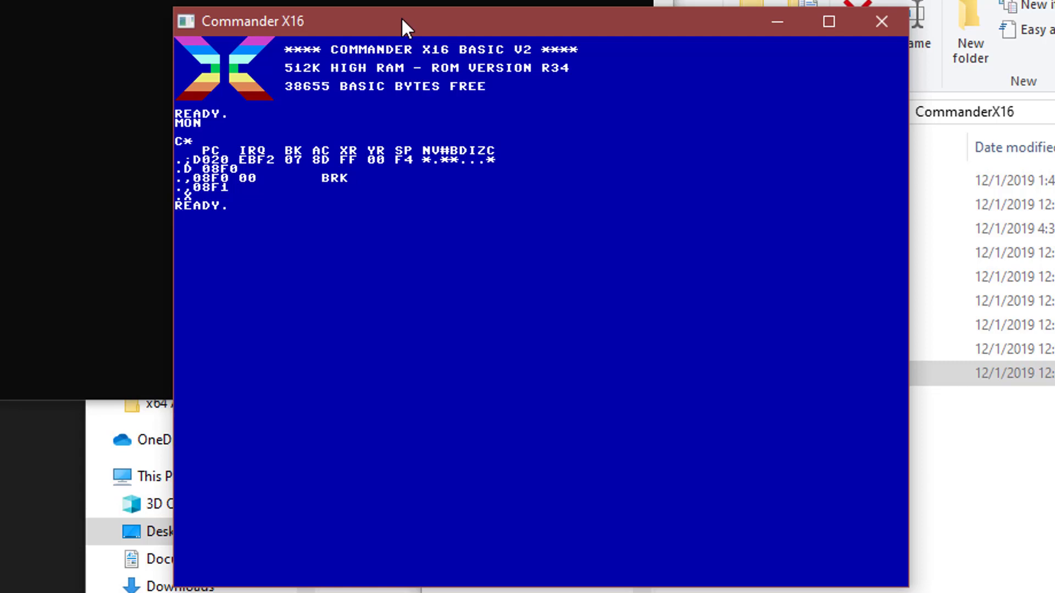
type("LOAD")
type("\"HELL")
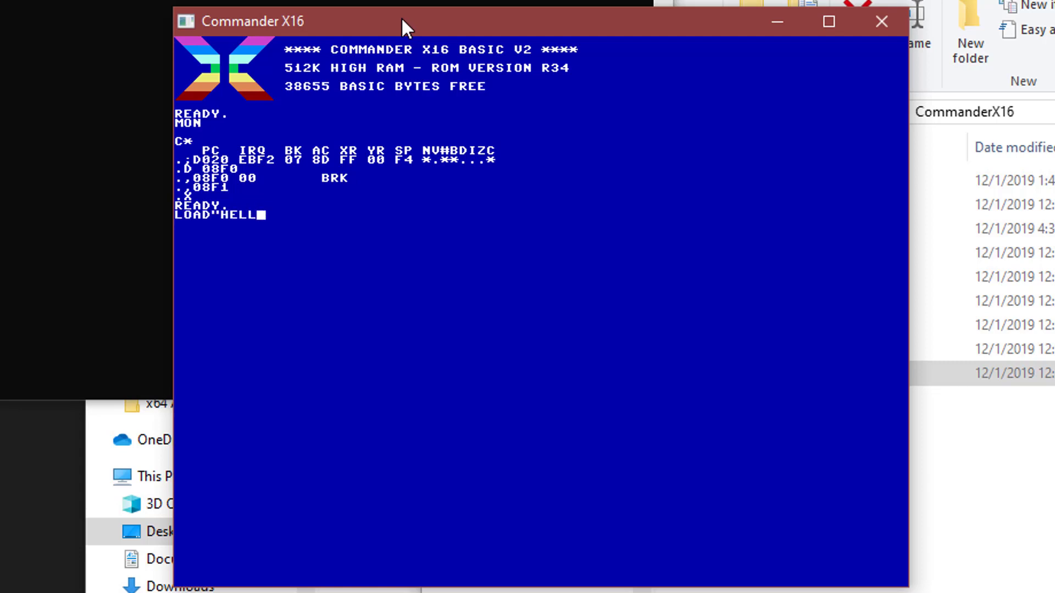
type("OWORLD.PRG")
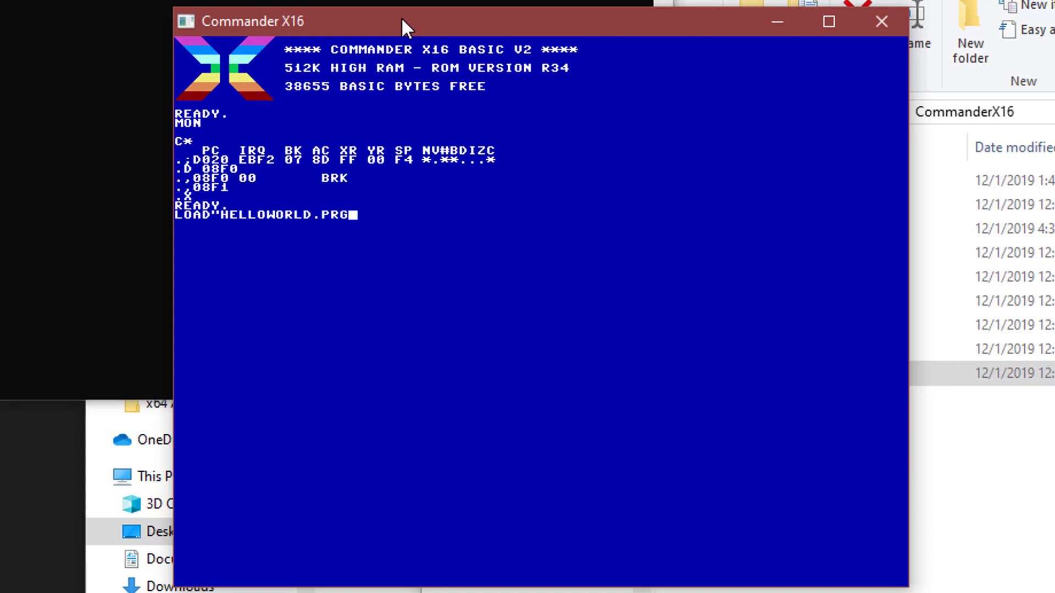
type("\"")
Confirm the file name in File Explorer, then LOAD"HELLOWORLD.PRG" and RUN it, breaking into the monitor at PC 0470
key("alt+Tab")
left_click(747, 229)
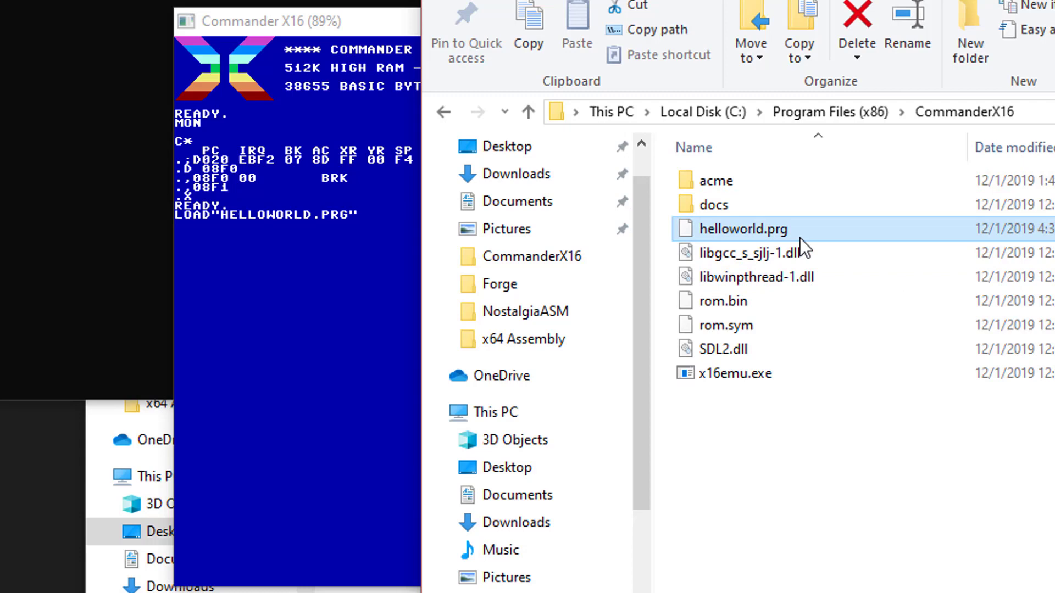
left_click(367, 21)
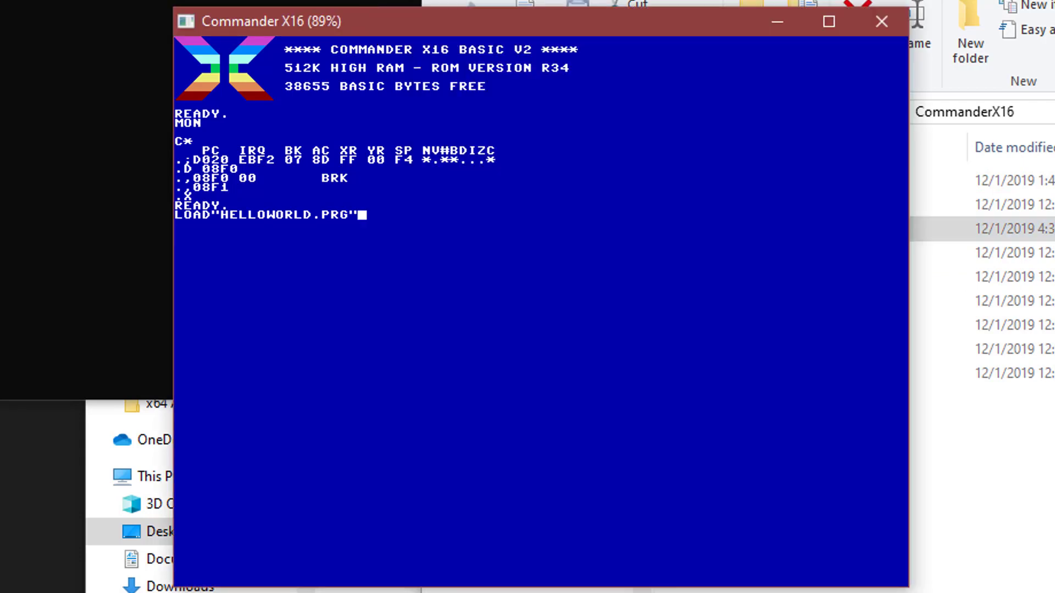
key("Return")
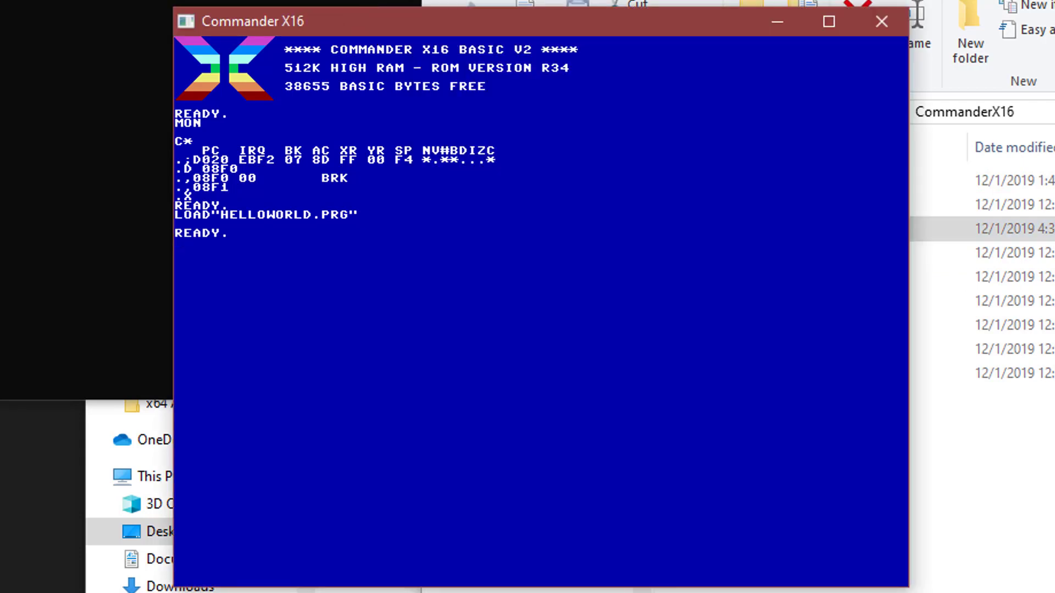
type("RUN")
key("Return")
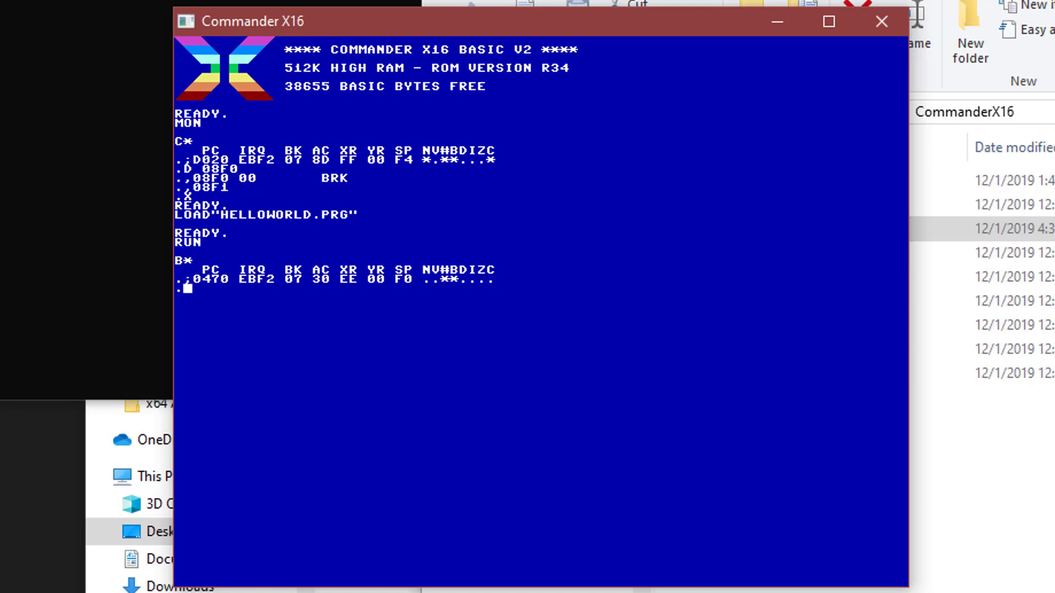
type("D")
type(" 08F0")
Display memory with D 08F0 to see 09 stored there, then exit the monitor with X
key("Return")
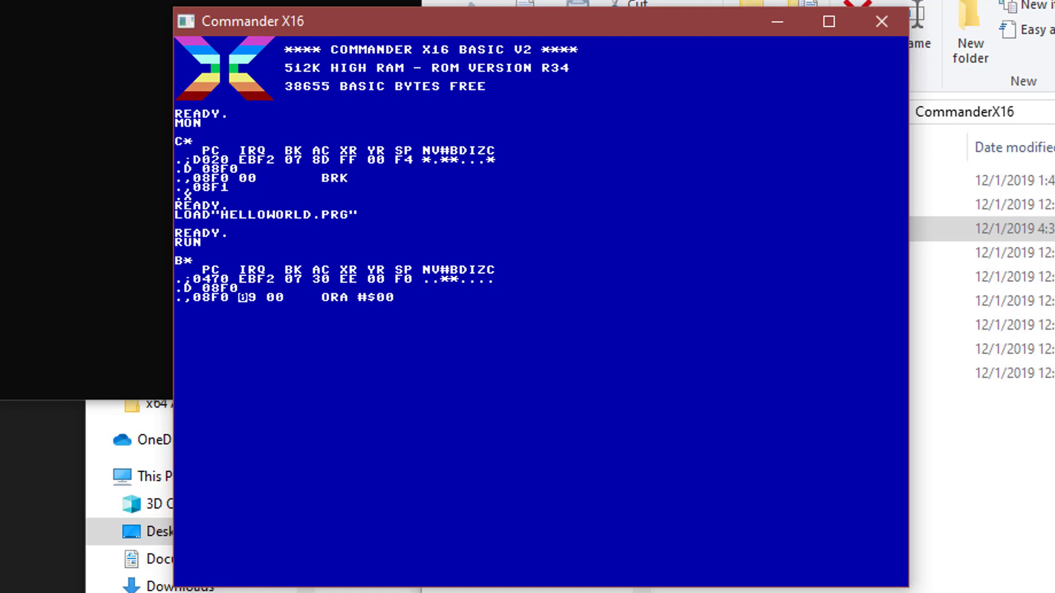
key("Return")
type("X")
key("Return")
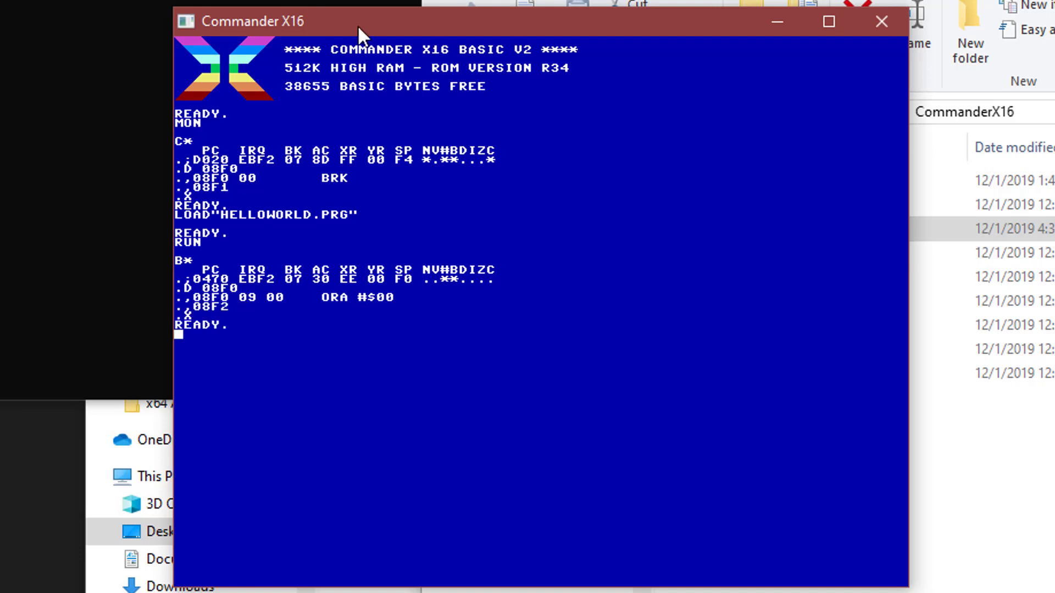
Close the emulator, relaunch x16emu.exe, then LOAD"HELLOWORLD.PRG" and RUN it again
left_click(889, 23)
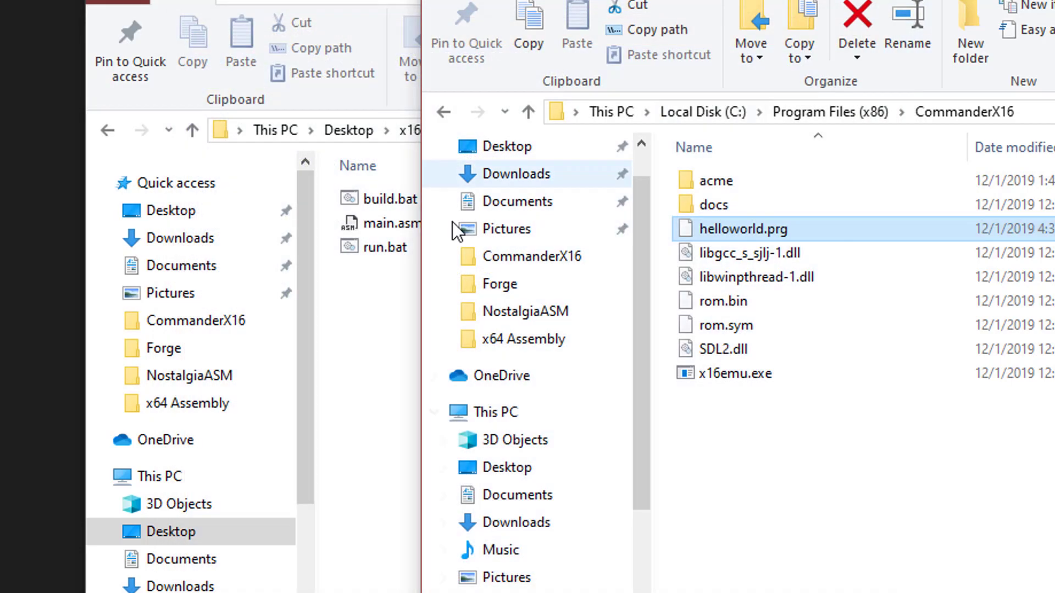
double_click(706, 372)
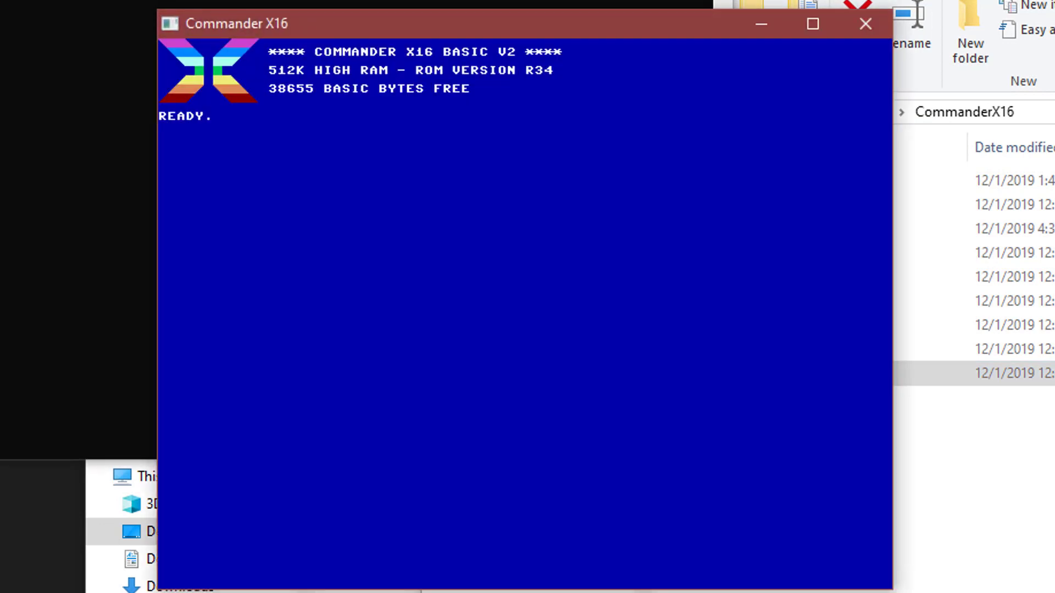
type("LOAD\"HELLOWORLD.PR")
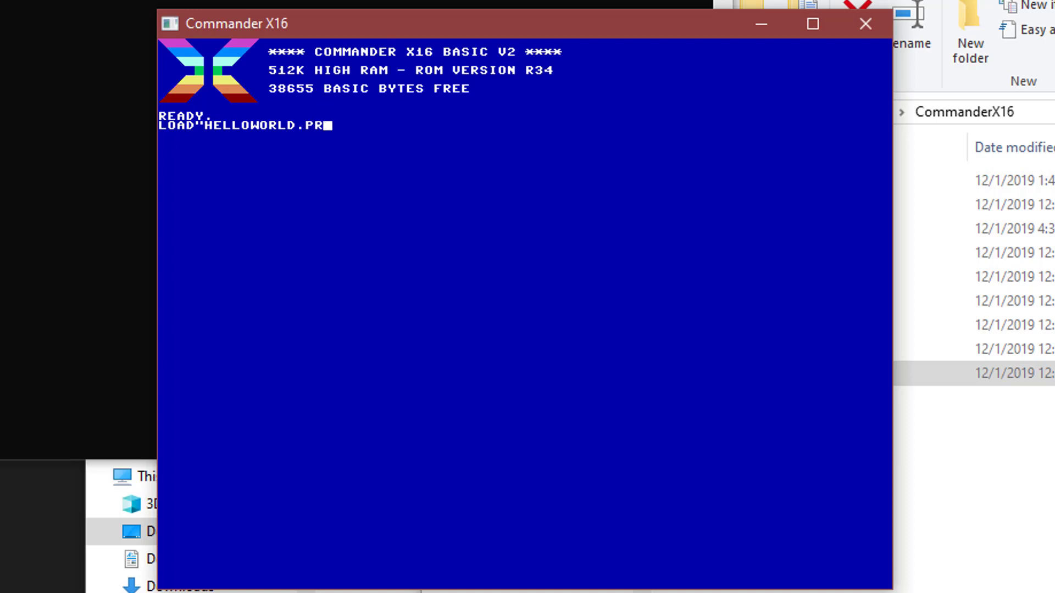
type("G\"")
key("Return")
type("RUN")
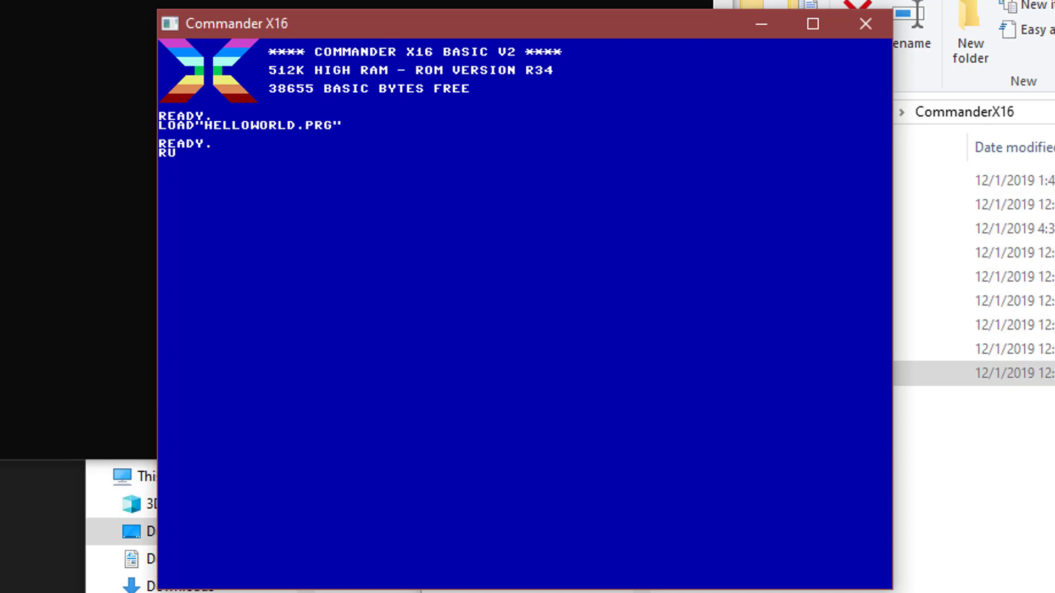
key("Return")
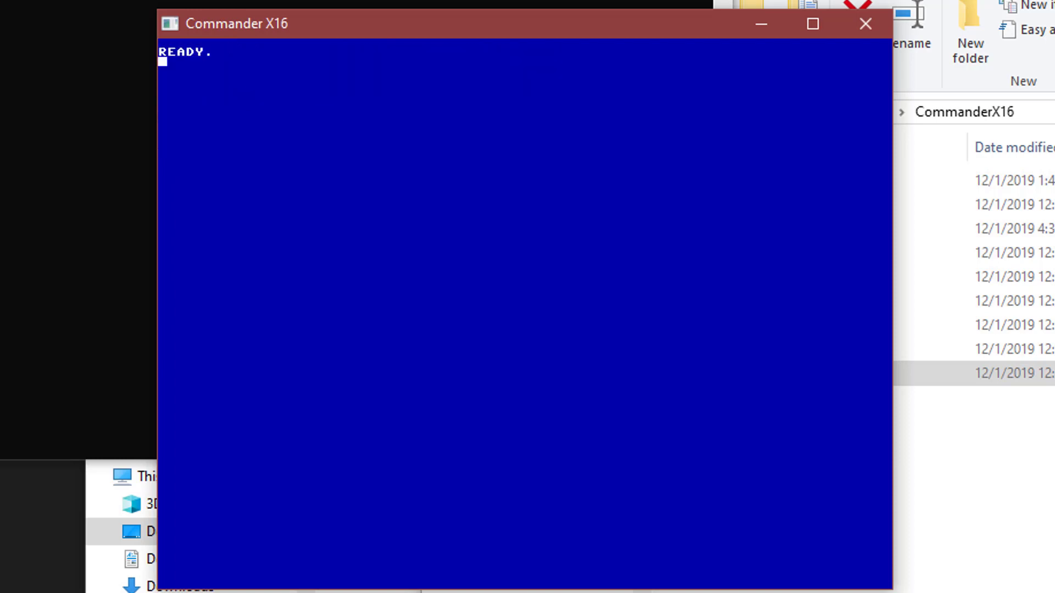
type("MON")
Enter MON, display D 08F0 showing 09, and exit back to BASIC READY
key("Return")
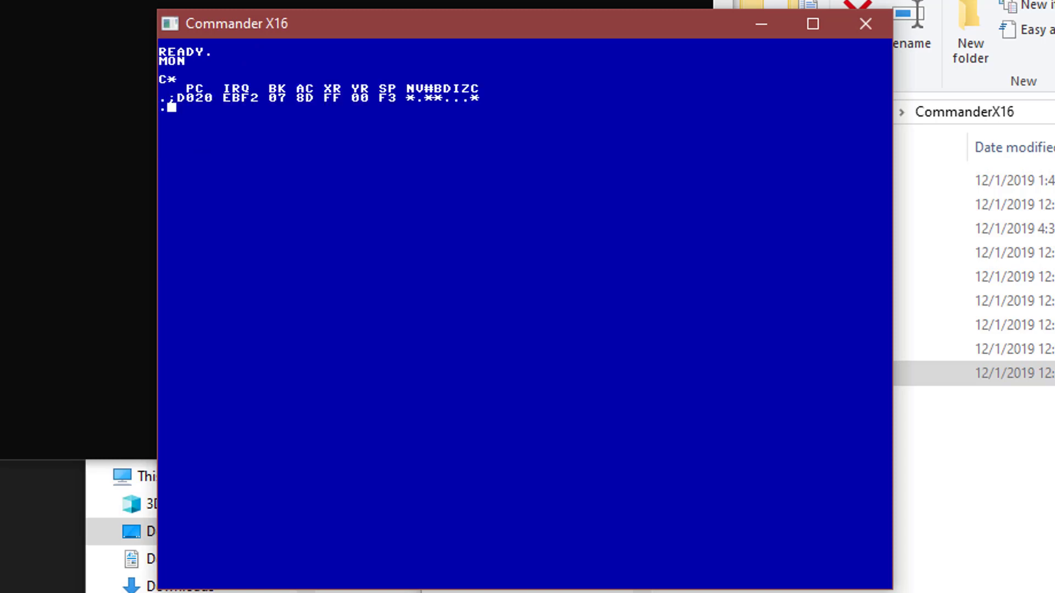
type("D 08F0")
key("Return")
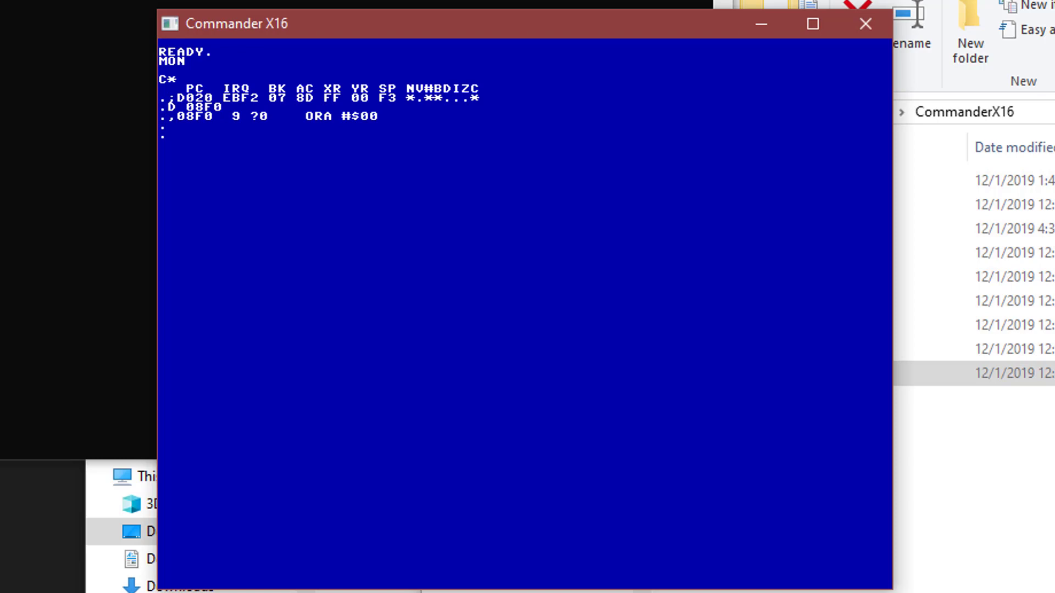
type("X")
key("Return")
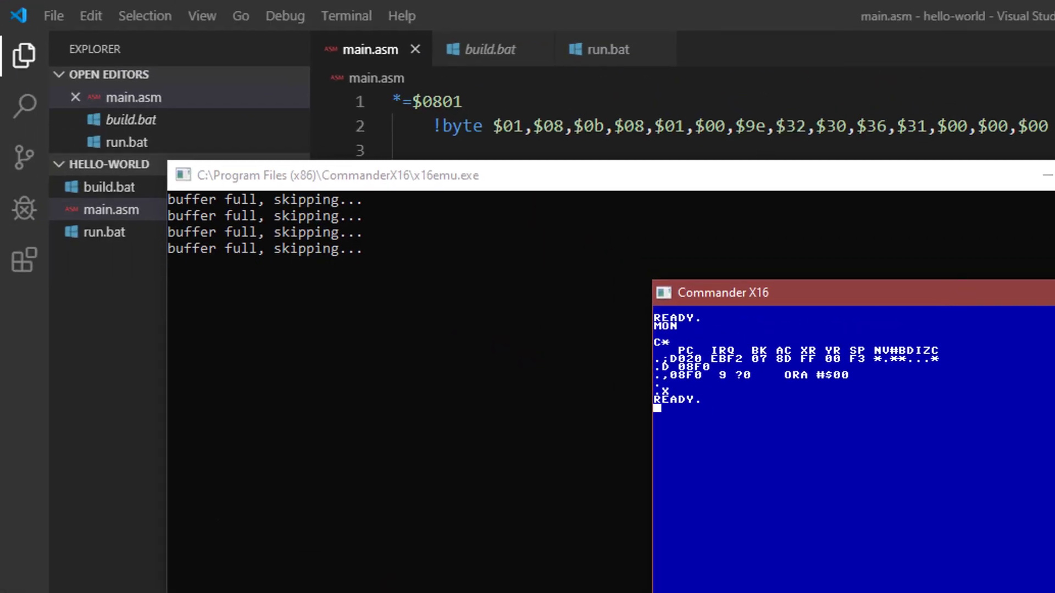
left_click_drag(1048, 125, 434, 125)
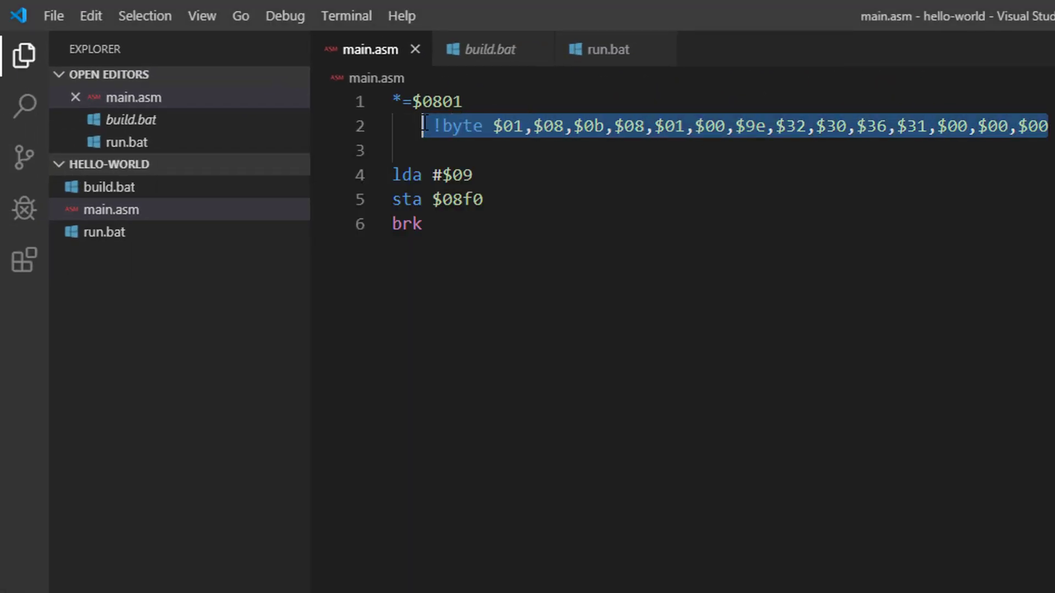
left_click_drag(483, 200, 392, 174)
left_click(568, 224)
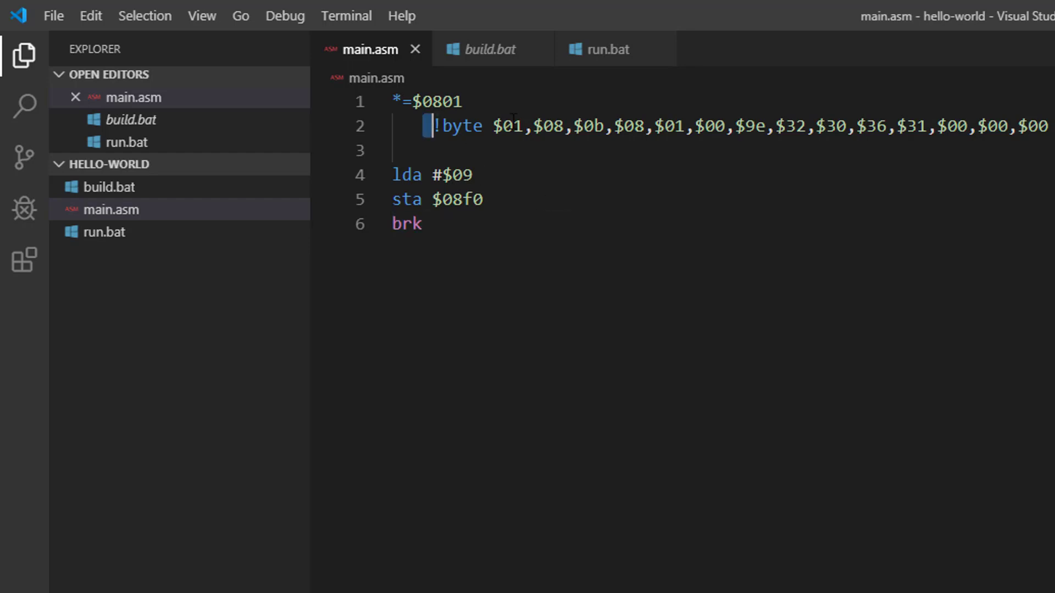
left_click_drag(434, 125, 1048, 126)
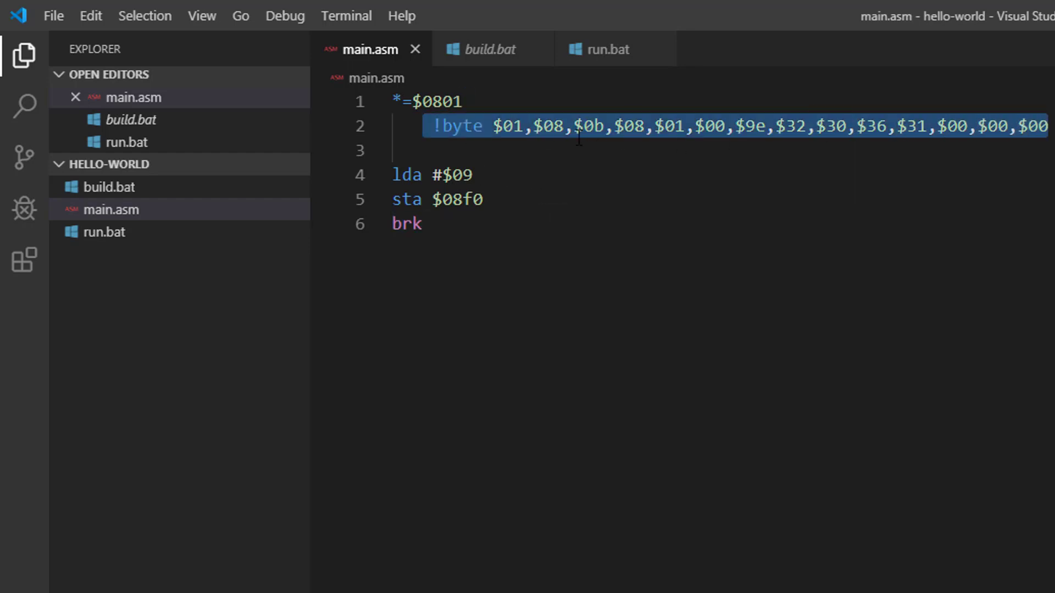
left_click(563, 125)
left_click_drag(493, 125, 563, 125)
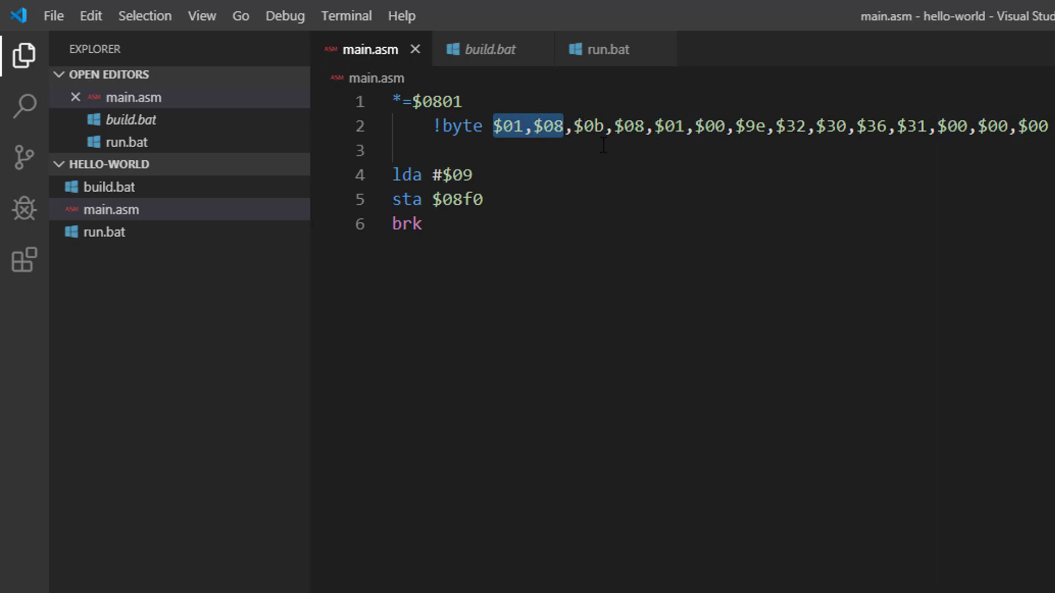
left_click_drag(575, 126, 1048, 125)
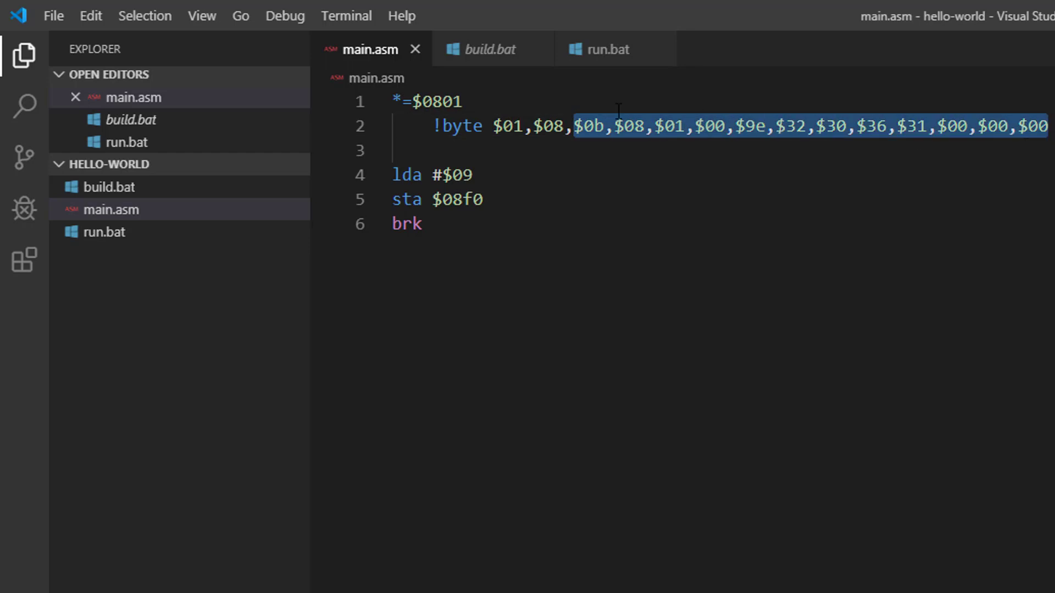
left_click(592, 125)
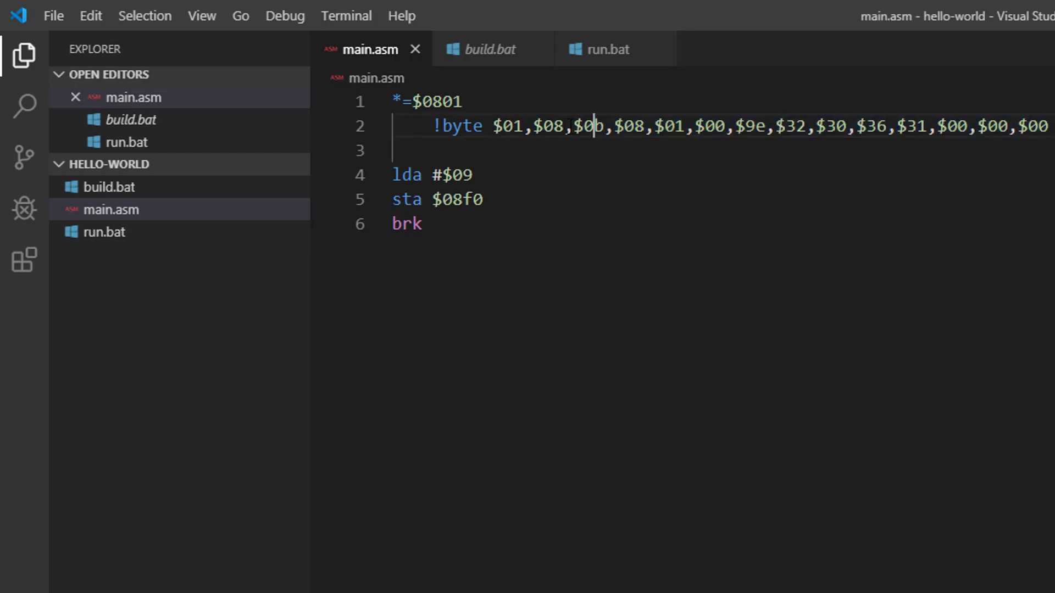
left_click_drag(495, 125, 563, 126)
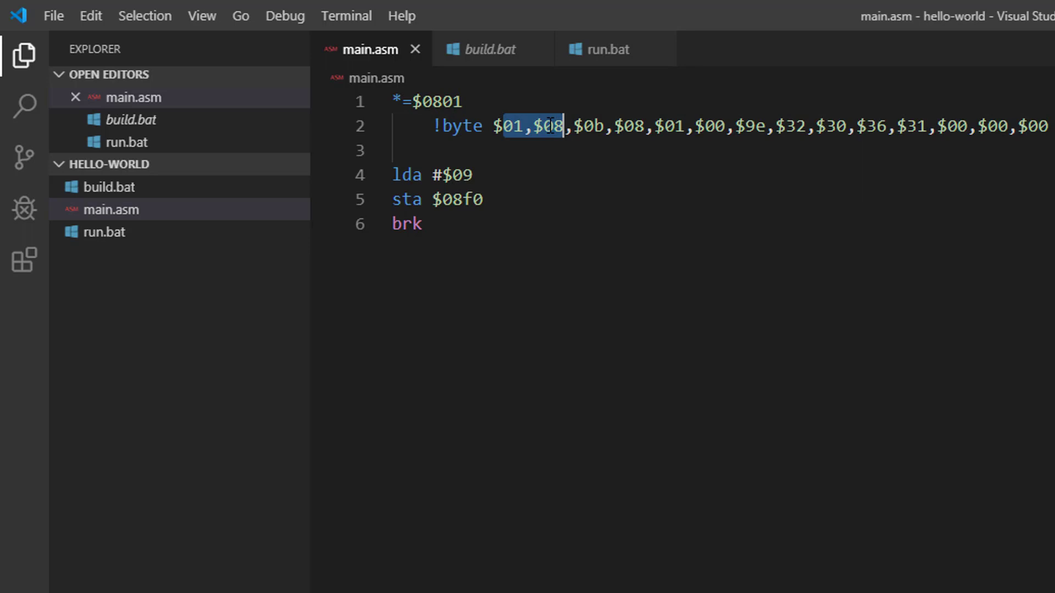
left_click_drag(493, 125, 565, 125)
left_click(564, 126)
left_click_drag(564, 126, 494, 126)
left_click(517, 125)
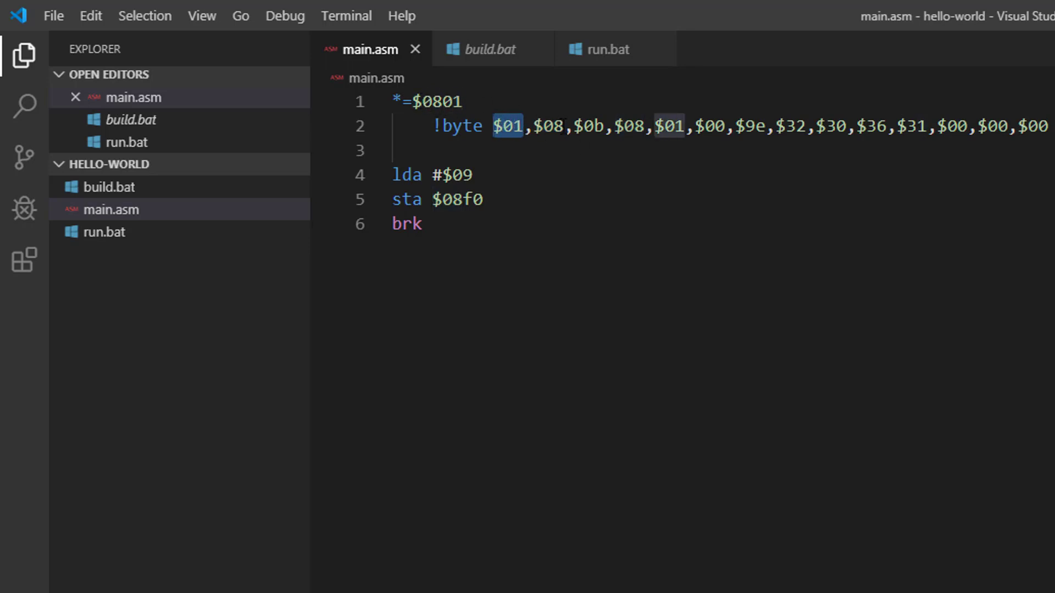
left_click_drag(565, 126, 491, 125)
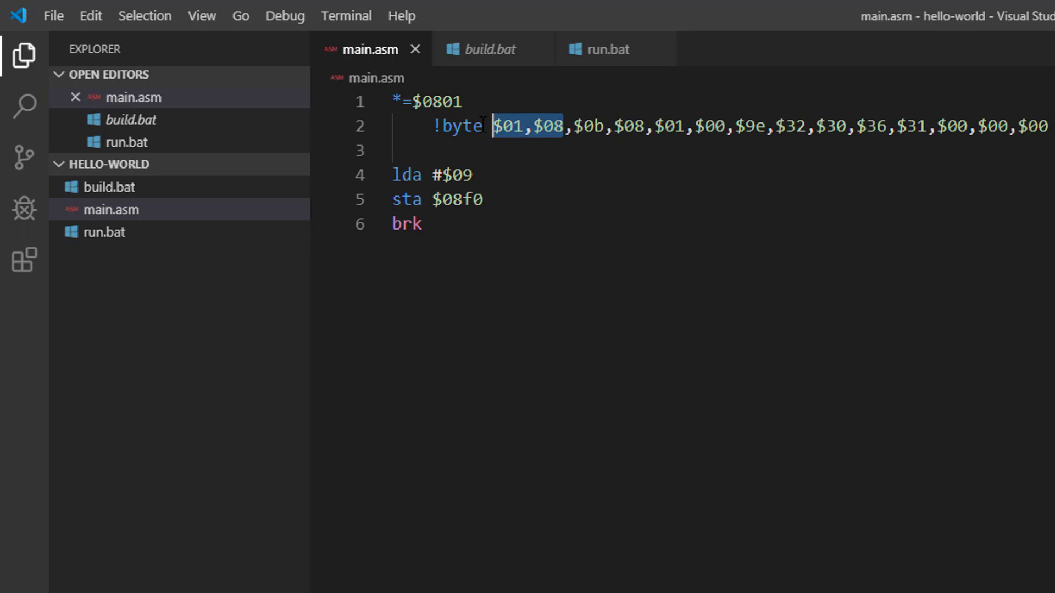
left_click(492, 126)
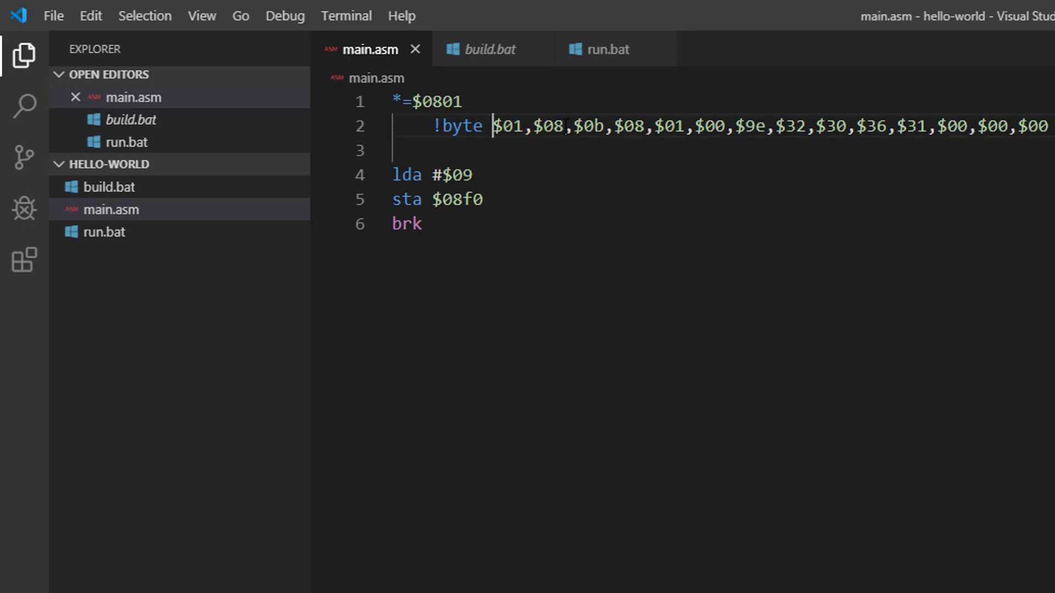
left_click_drag(565, 125, 533, 126)
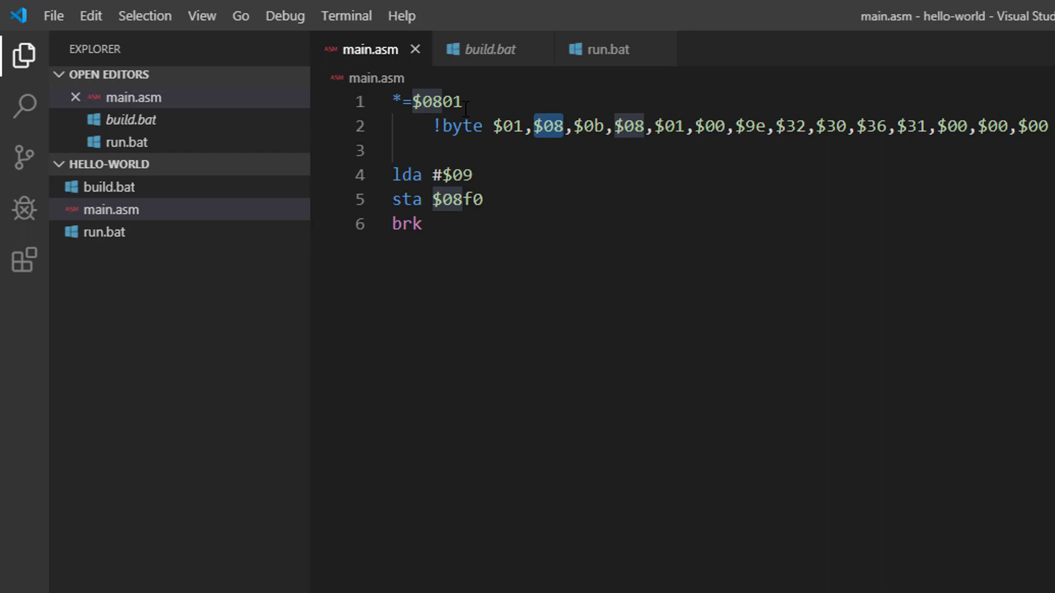
left_click_drag(464, 100, 410, 101)
mouse_move(501, 126)
left_mouse_down()
mouse_move(554, 125)
mouse_move(493, 126)
left_mouse_up()
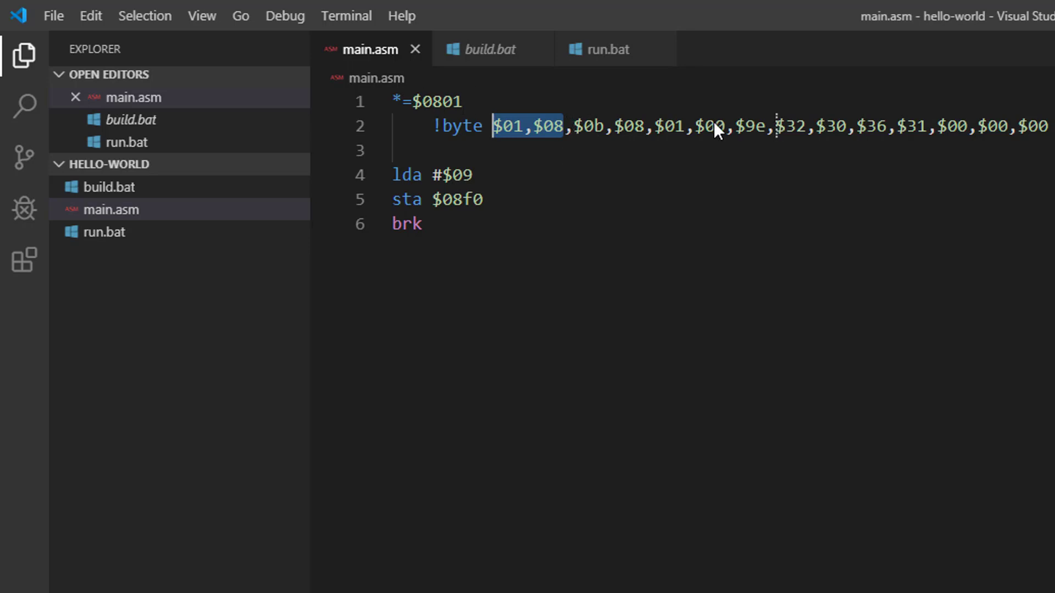
left_click(592, 126)
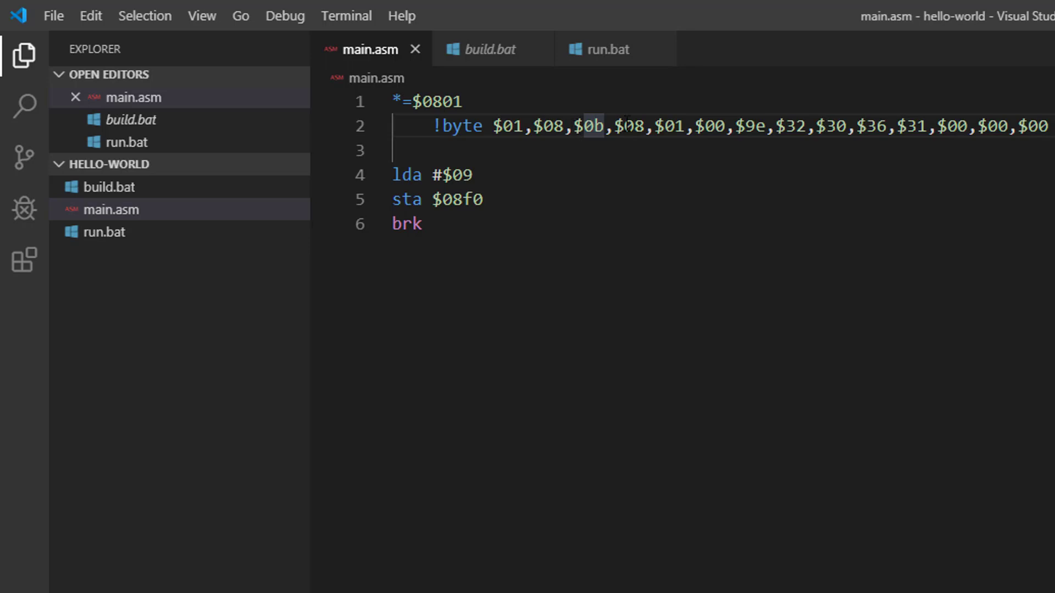
left_click_drag(1048, 126, 573, 126)
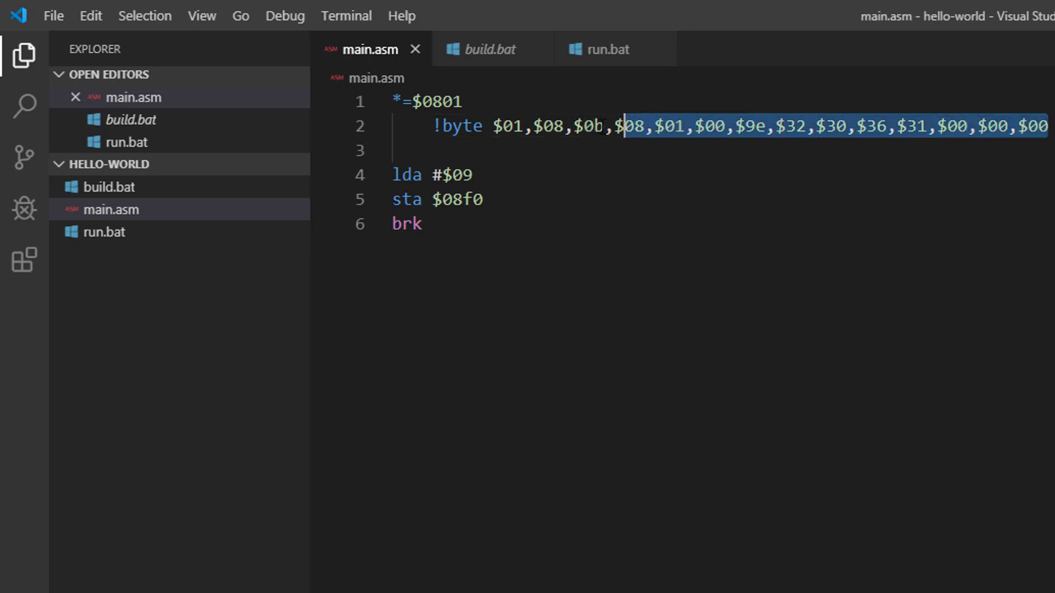
left_click_drag(493, 125, 565, 126)
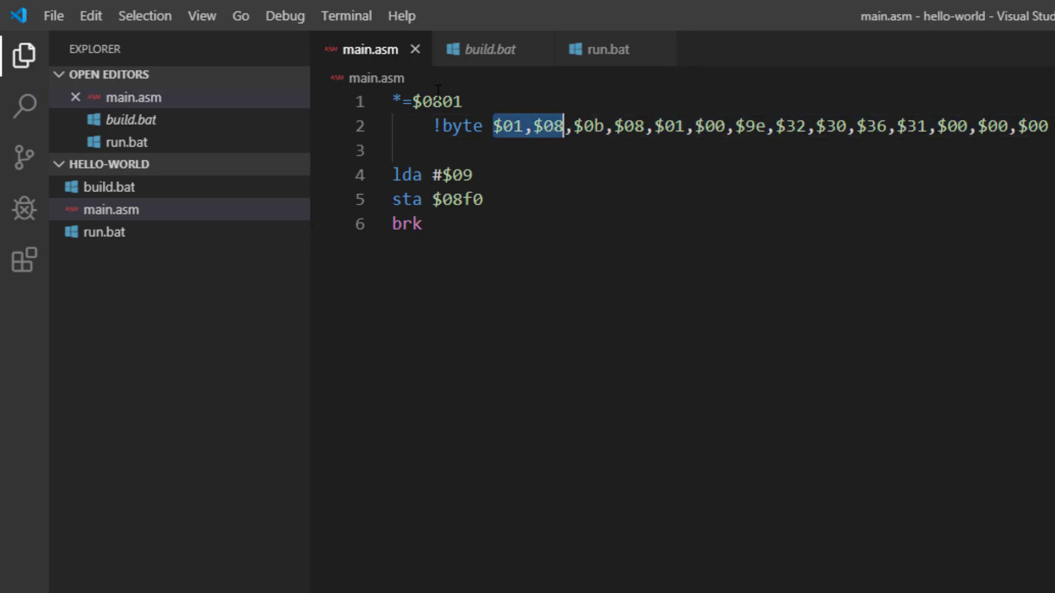